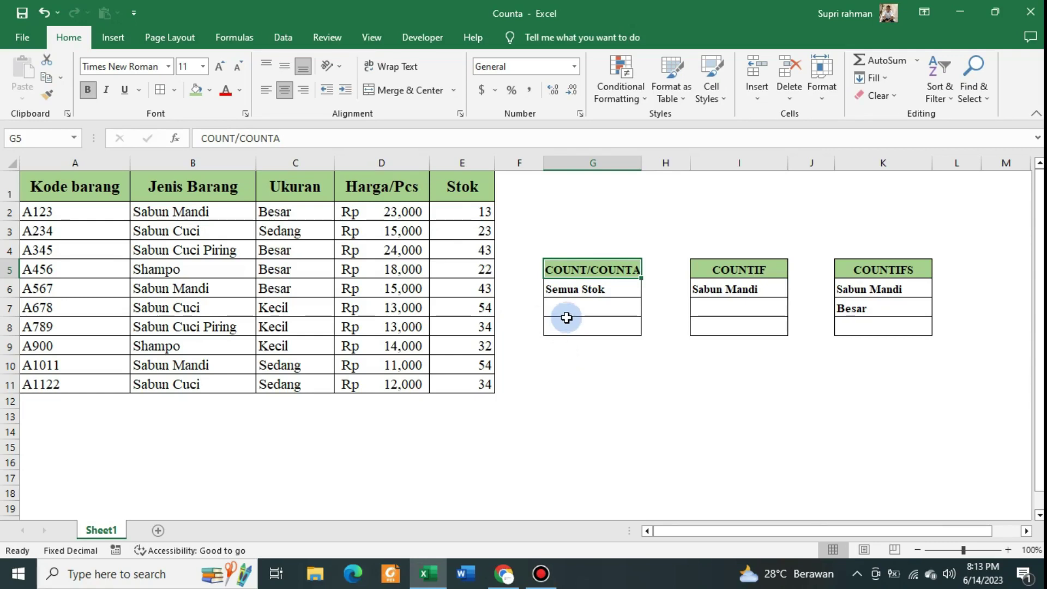
Look over the COUNT/COUNTA, COUNTIF and COUNTIFS result tables and the criteria listed in each
{"action": "left_click_drag", "start_coordinate": [584, 270], "coordinate": [585, 320]}
{"action": "left_click_drag", "start_coordinate": [729, 271], "coordinate": [733, 326]}
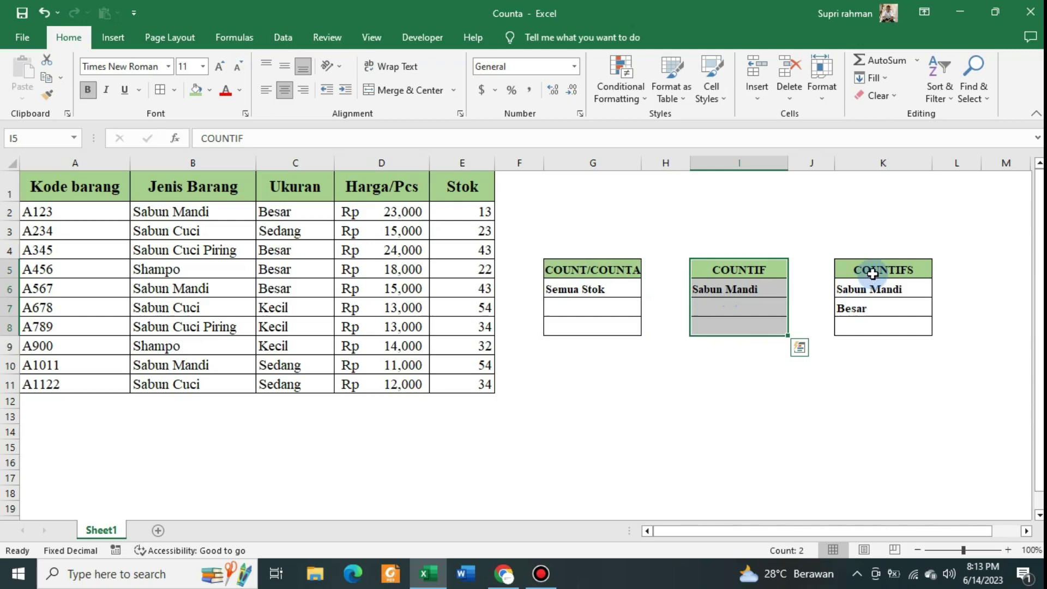
{"action": "left_click_drag", "start_coordinate": [856, 277], "coordinate": [853, 326]}
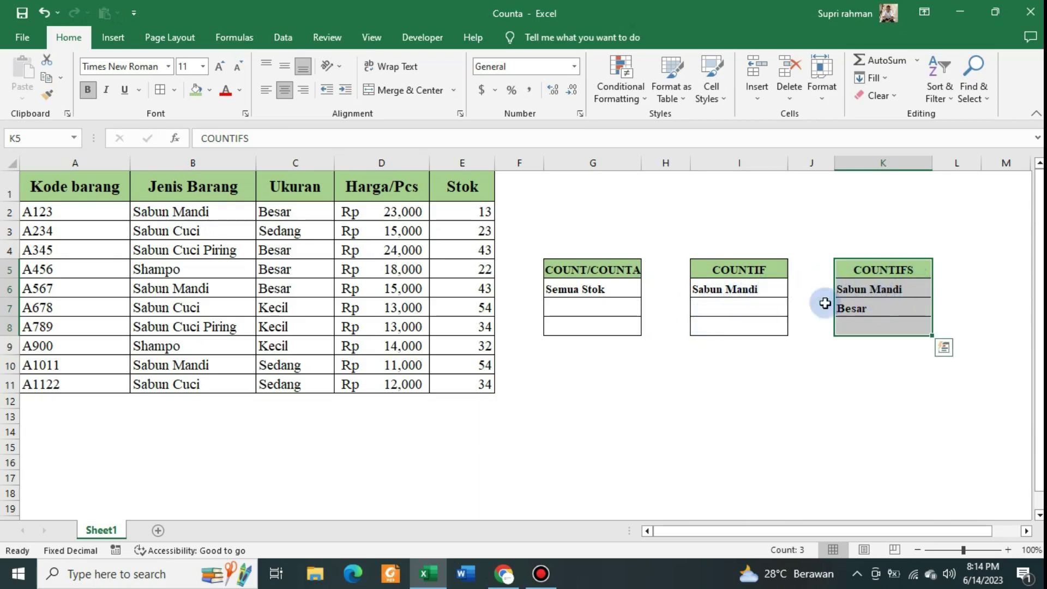
{"action": "left_click", "coordinate": [749, 289]}
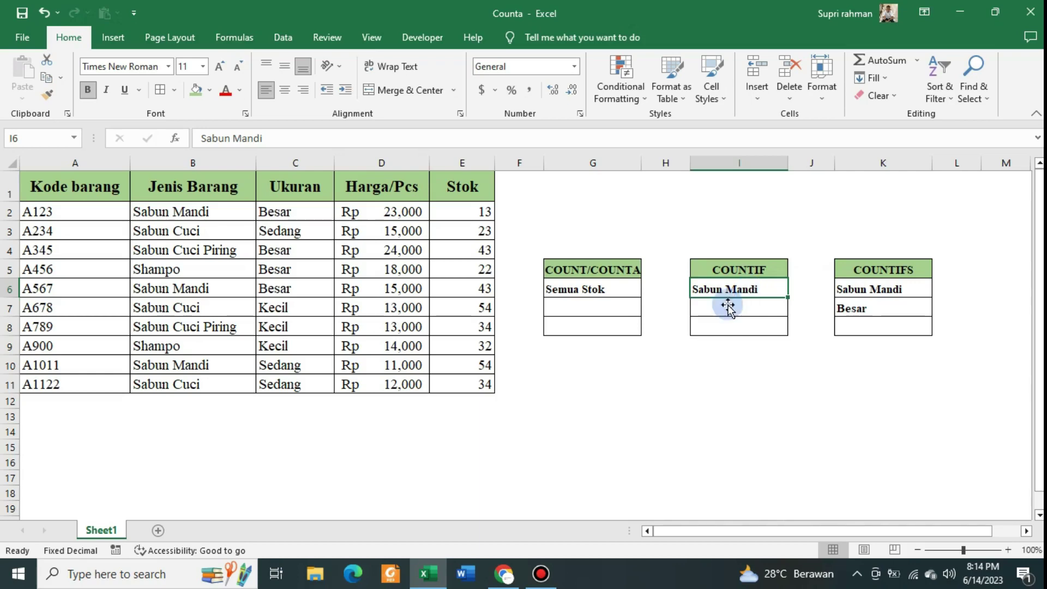
{"action": "left_click", "coordinate": [630, 322]}
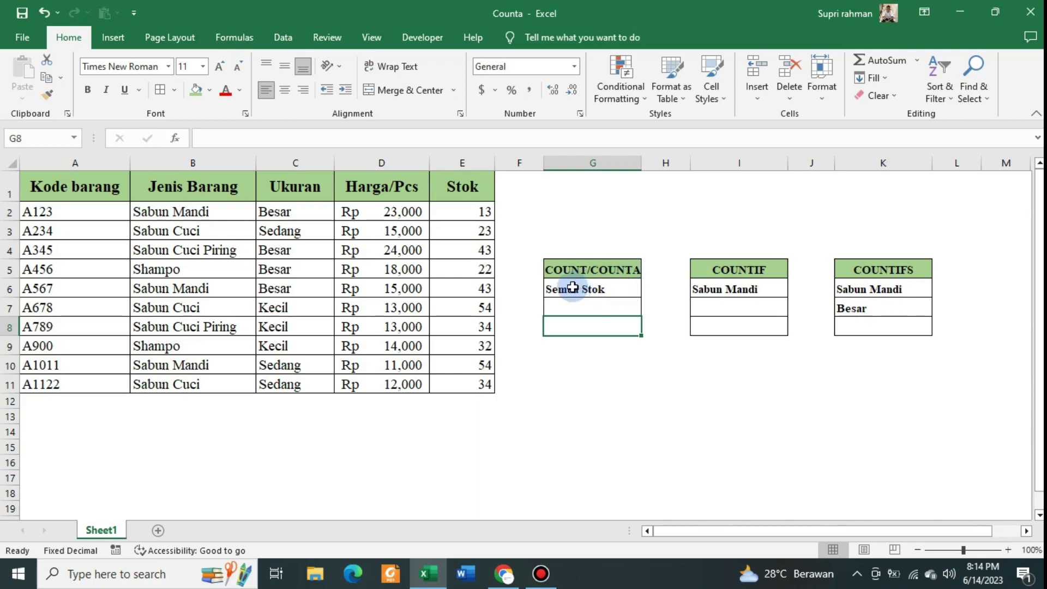
{"action": "left_click", "coordinate": [573, 304]}
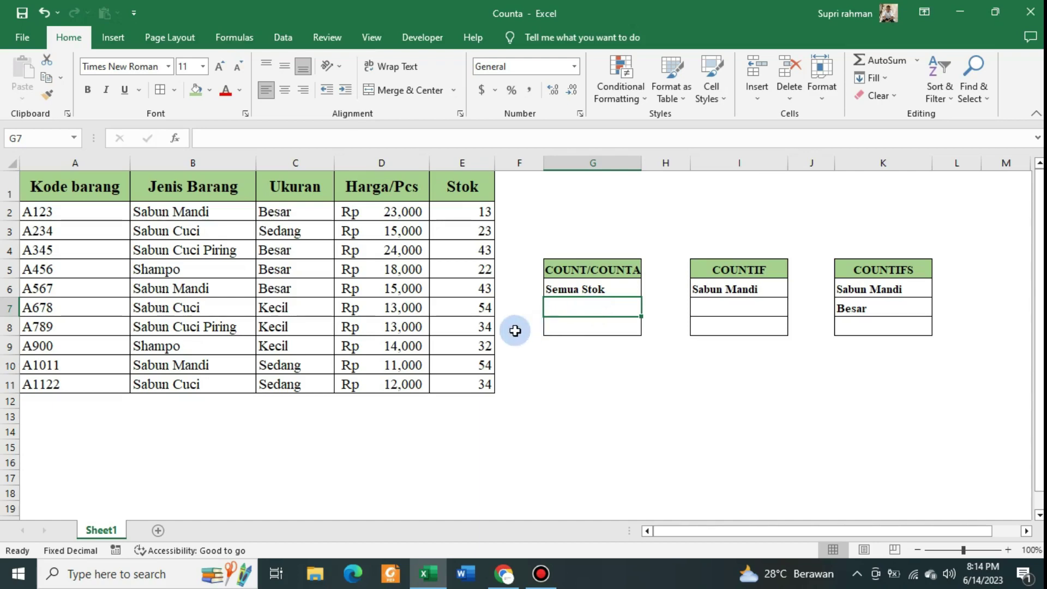
Examine the numeric Stok and Harga/Pcs columns and the text columns Jenis Barang and Ukuran as data for COUNT and COUNTA
{"action": "left_click_drag", "start_coordinate": [456, 212], "coordinate": [474, 384]}
{"action": "left_click_drag", "start_coordinate": [384, 212], "coordinate": [408, 384]}
{"action": "left_click_drag", "start_coordinate": [469, 210], "coordinate": [483, 381]}
{"action": "left_click_drag", "start_coordinate": [460, 213], "coordinate": [474, 384]}
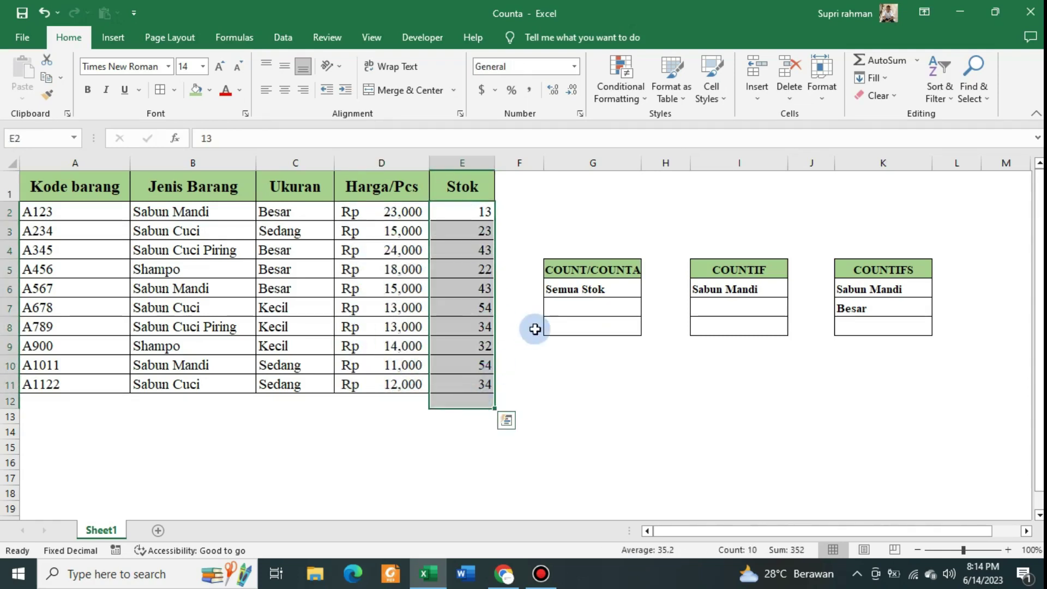
{"action": "left_click", "coordinate": [565, 308]}
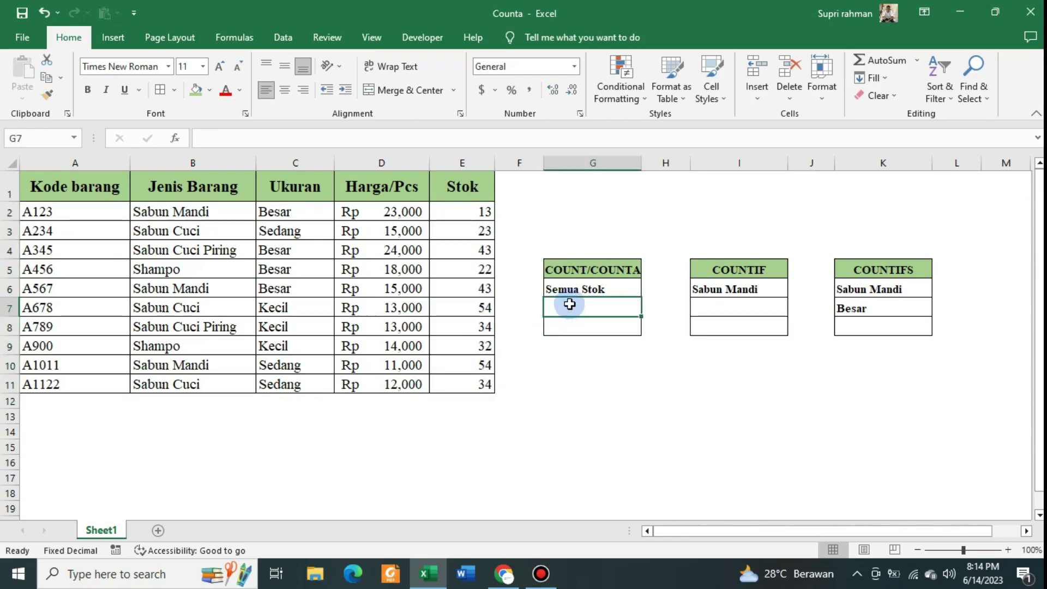
{"action": "left_click", "coordinate": [616, 273]}
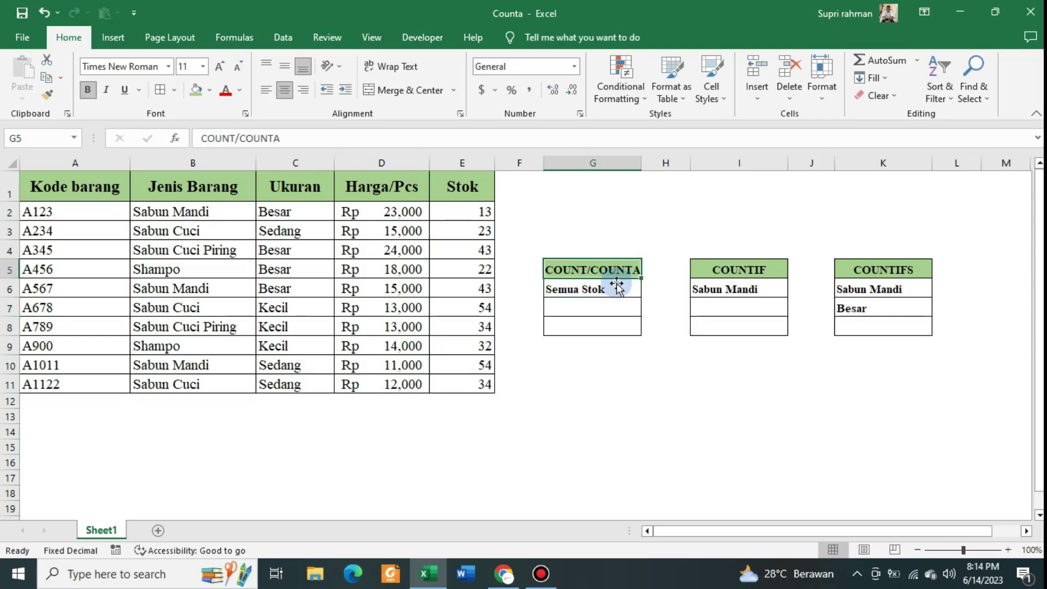
{"action": "left_click_drag", "start_coordinate": [463, 210], "coordinate": [465, 390]}
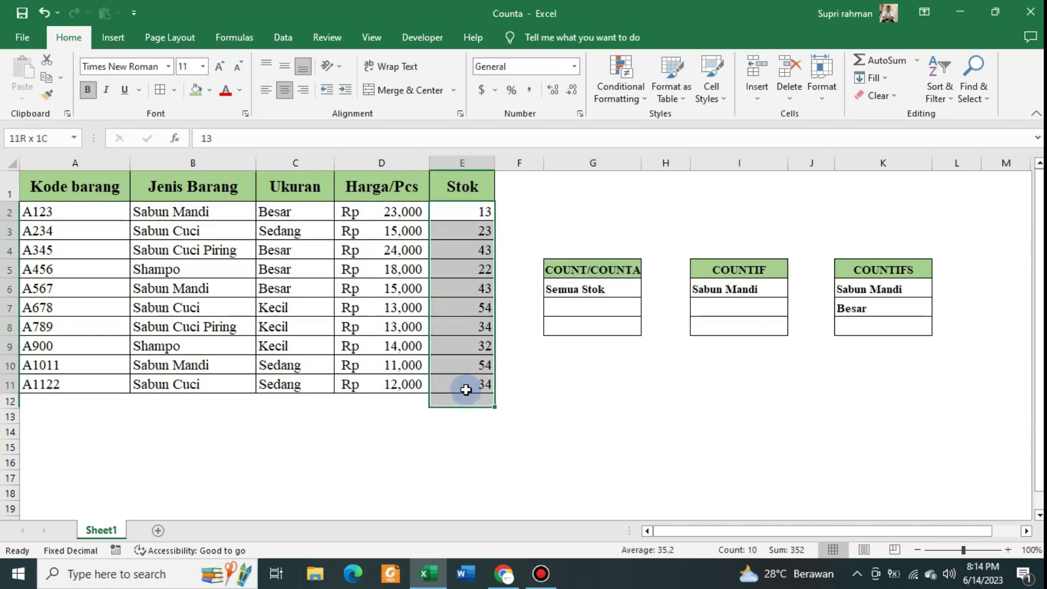
{"action": "left_click", "coordinate": [603, 271]}
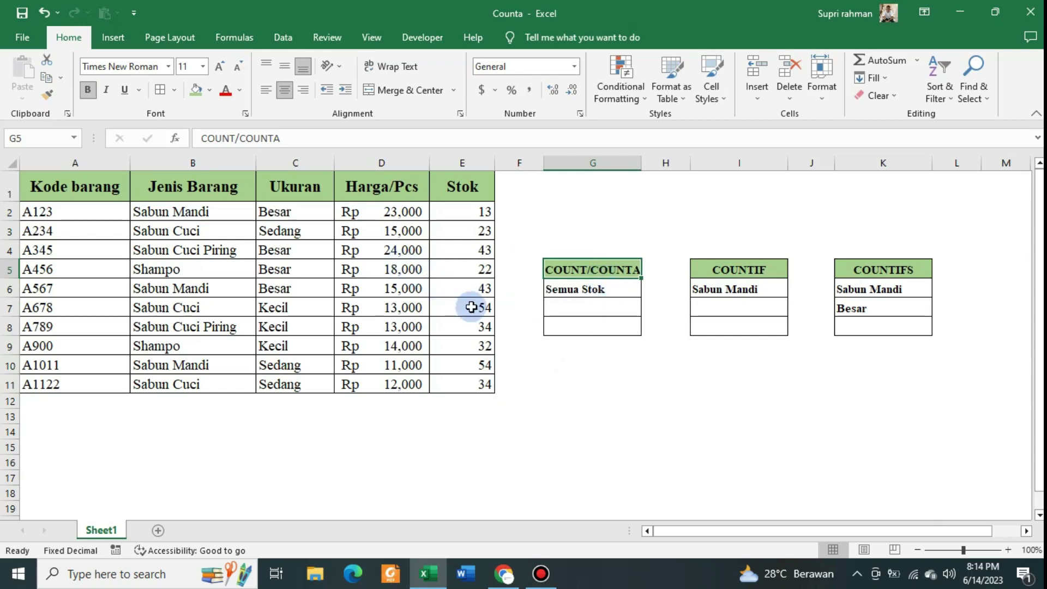
{"action": "left_click_drag", "start_coordinate": [206, 214], "coordinate": [199, 384]}
{"action": "left_click_drag", "start_coordinate": [276, 210], "coordinate": [302, 381]}
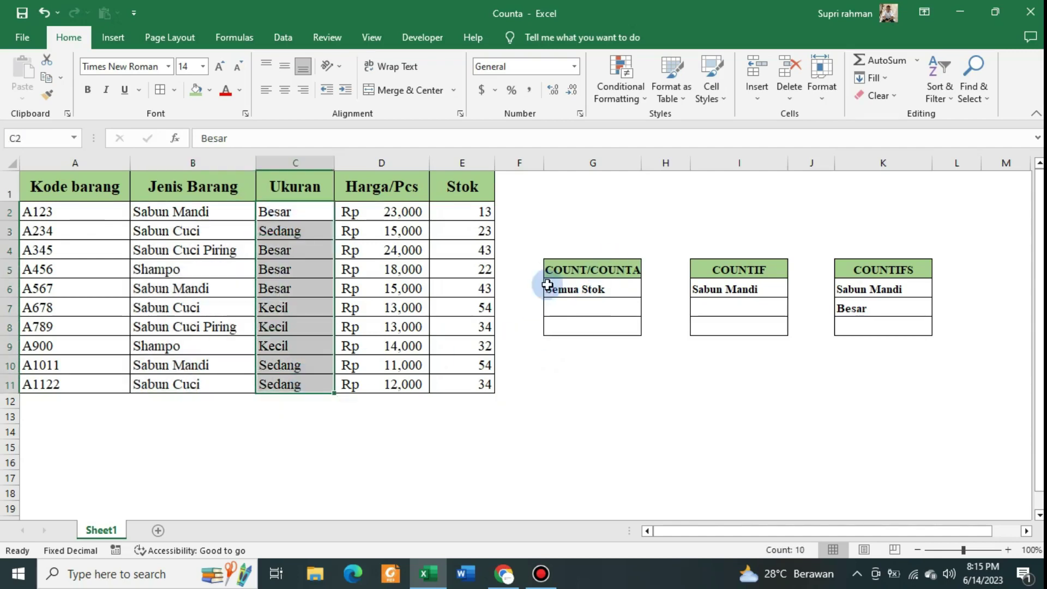
{"action": "left_click_drag", "start_coordinate": [454, 213], "coordinate": [461, 387]}
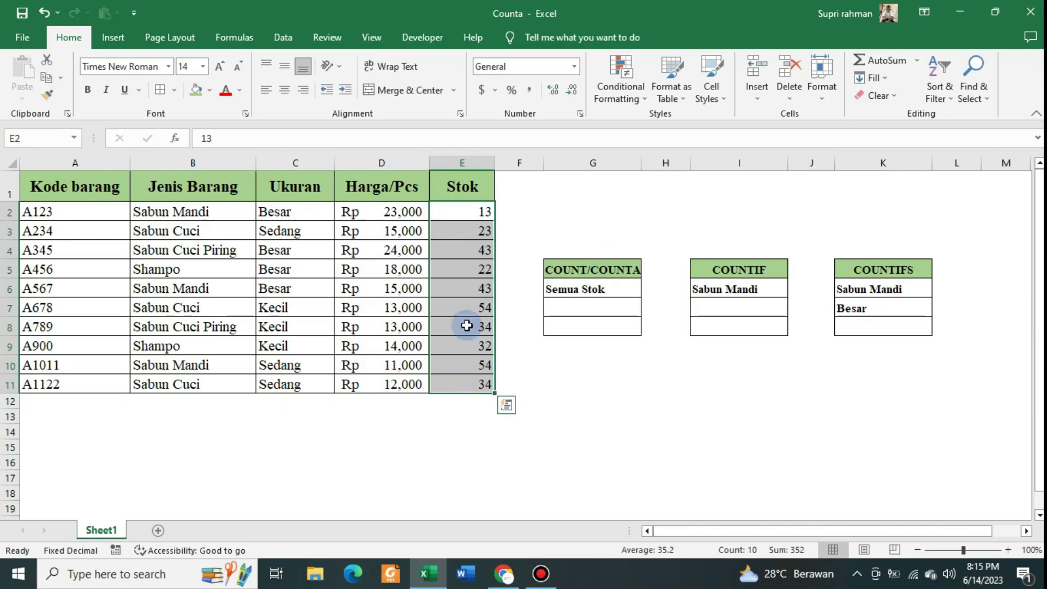
{"action": "left_click_drag", "start_coordinate": [469, 214], "coordinate": [466, 379]}
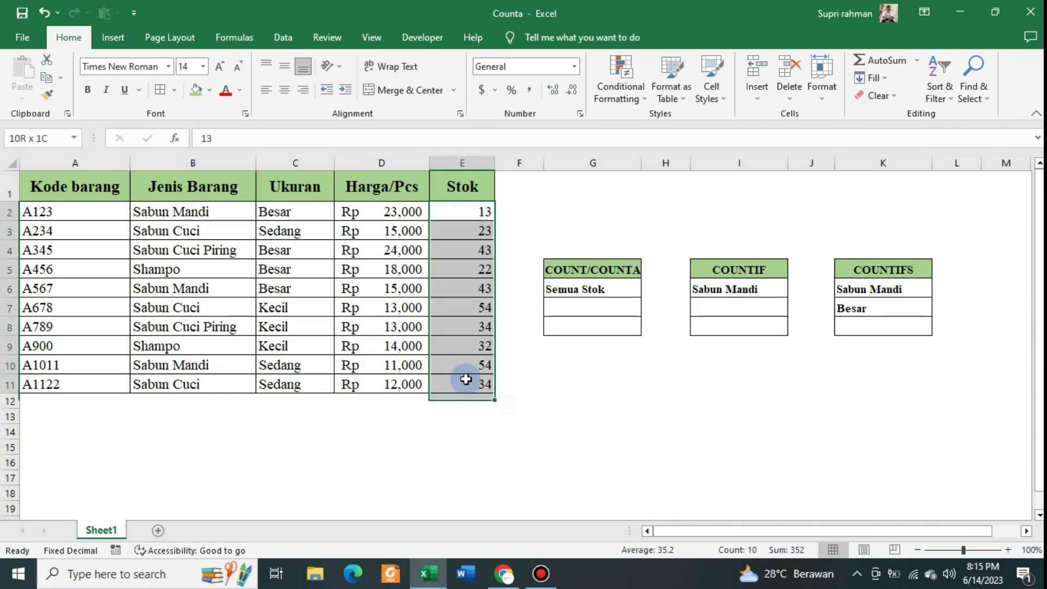
{"action": "left_click_drag", "start_coordinate": [228, 212], "coordinate": [240, 383]}
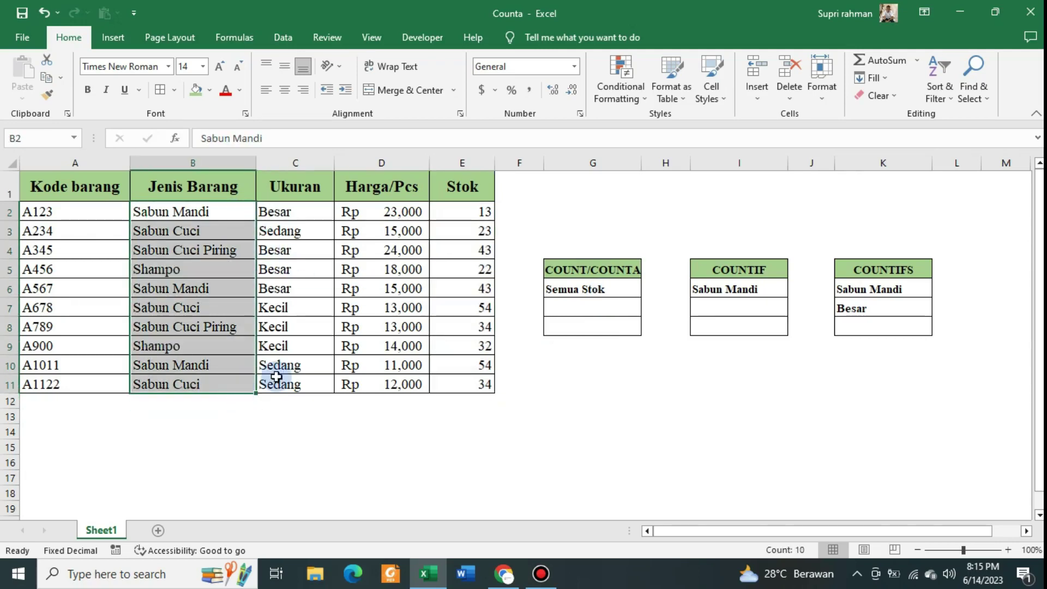
Count the Stok values in cell G7 under Semua Stok with the formula =COUNT(E2:E11)
{"action": "left_click", "coordinate": [598, 308]}
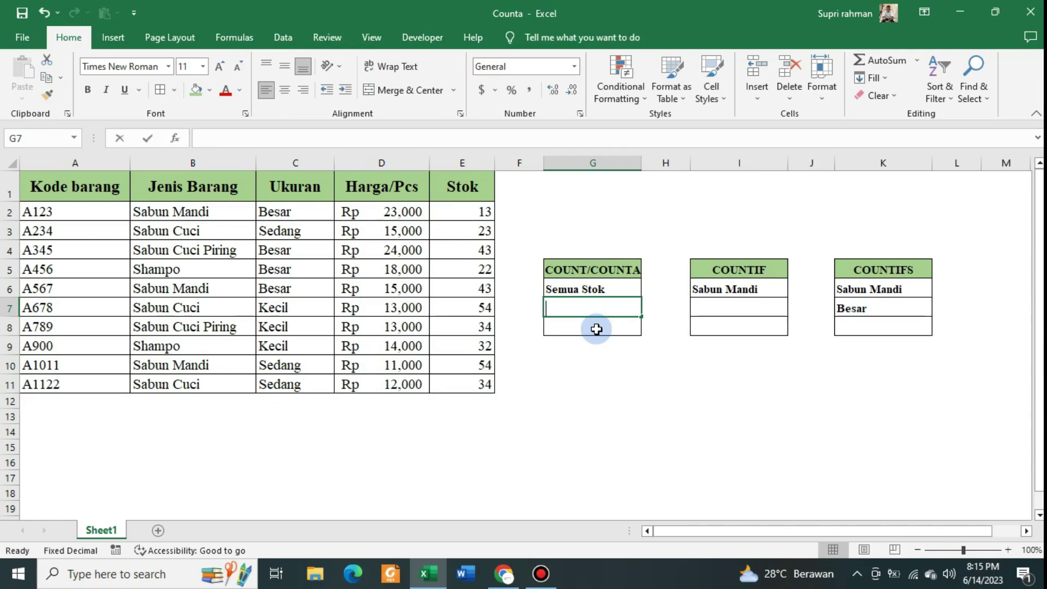
{"action": "type", "text": "=coun"}
{"action": "double_click", "coordinate": [599, 328]}
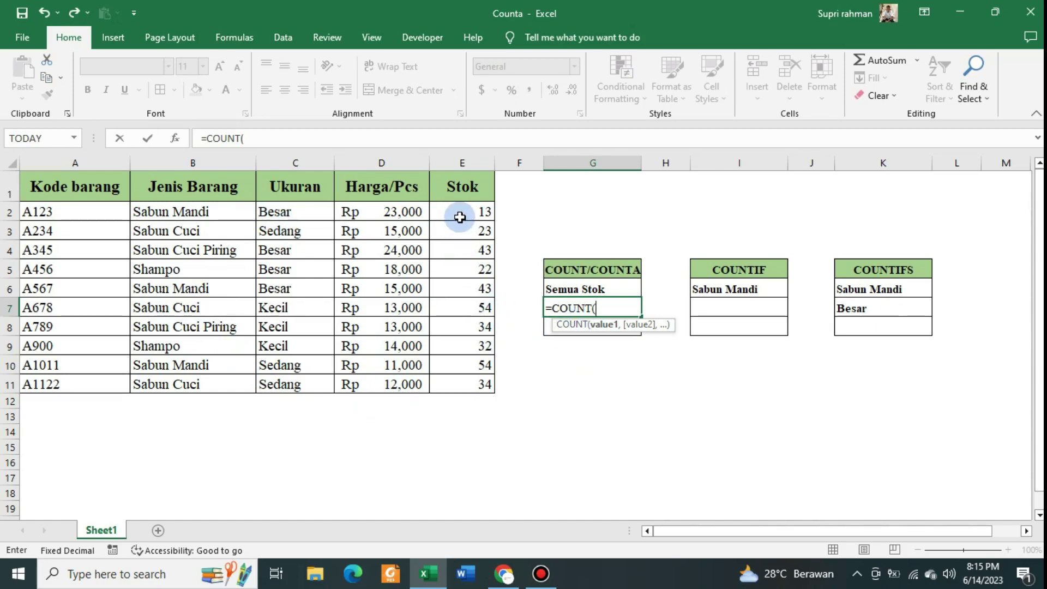
{"action": "left_click_drag", "start_coordinate": [461, 212], "coordinate": [484, 378]}
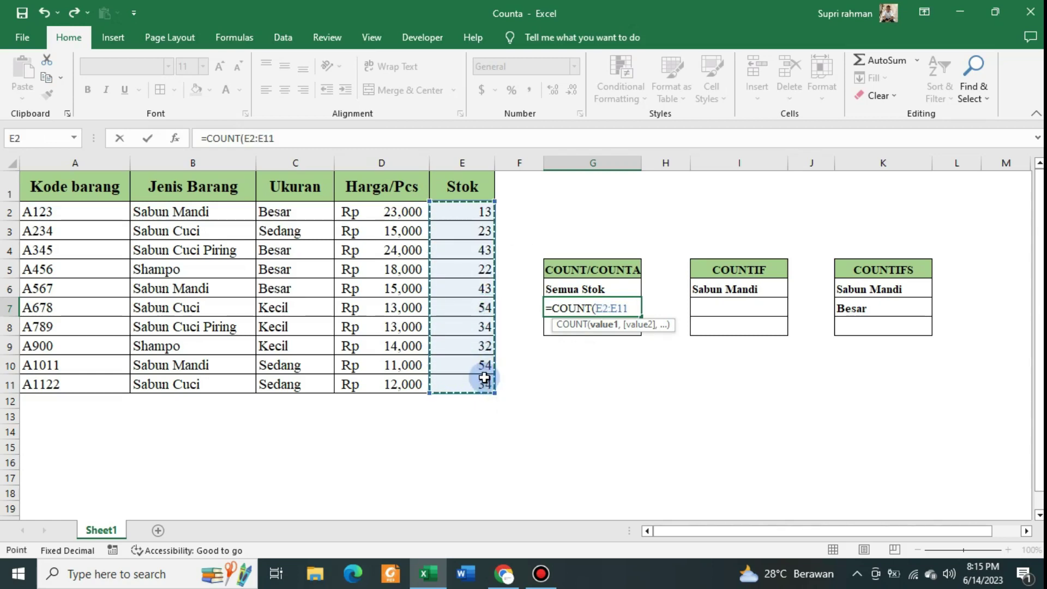
{"action": "type", "text": ")"}
{"action": "key", "text": "Return"}
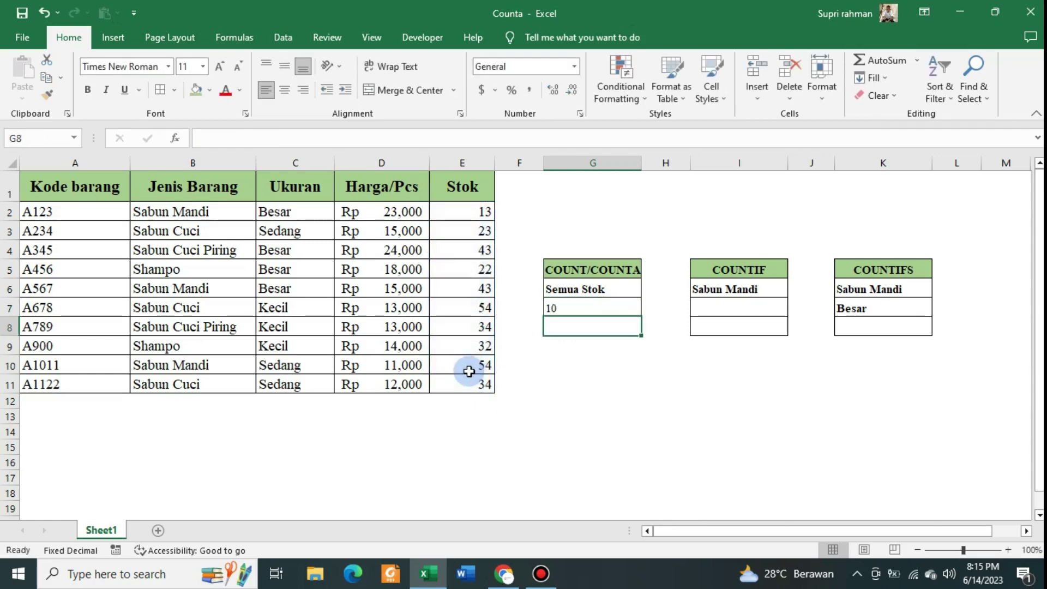
Check the COUNT result in G7 against the status bar count for the Stok range E2:E11
{"action": "left_click", "coordinate": [593, 306]}
{"action": "left_click_drag", "start_coordinate": [465, 210], "coordinate": [482, 385]}
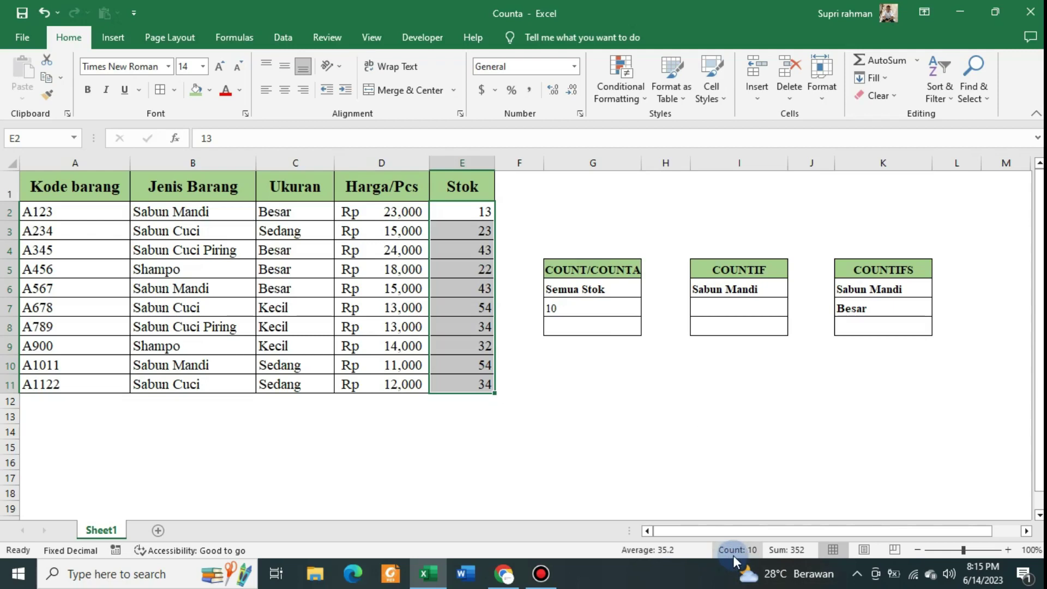
{"action": "left_click", "coordinate": [462, 227]}
{"action": "left_click_drag", "start_coordinate": [462, 227], "coordinate": [467, 389]}
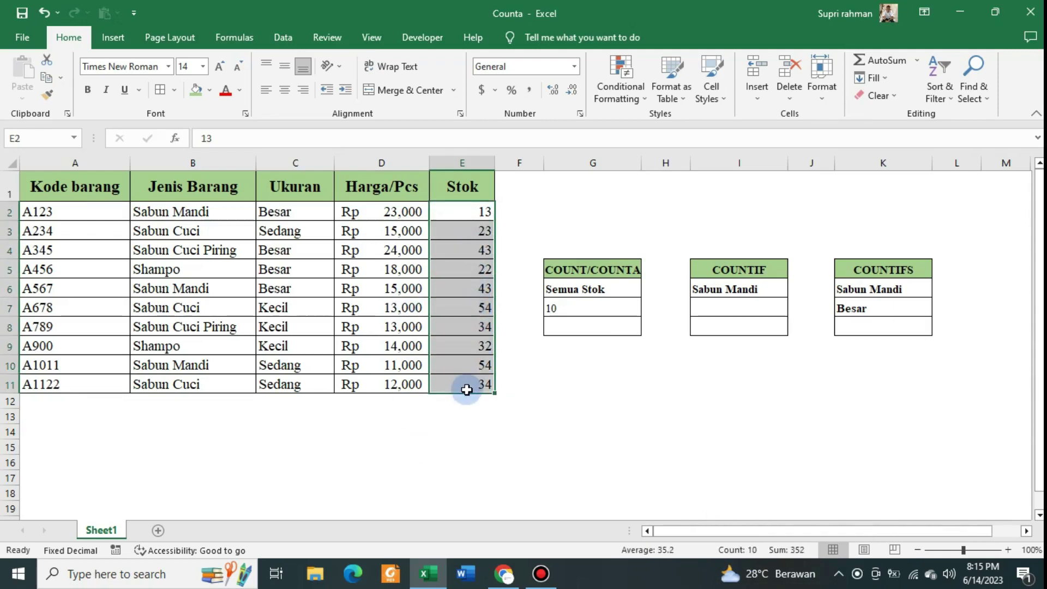
Try to count the Jenis Barang text entries in cell G8 with the formula =COUNT(B2:B11)
{"action": "left_click", "coordinate": [600, 327]}
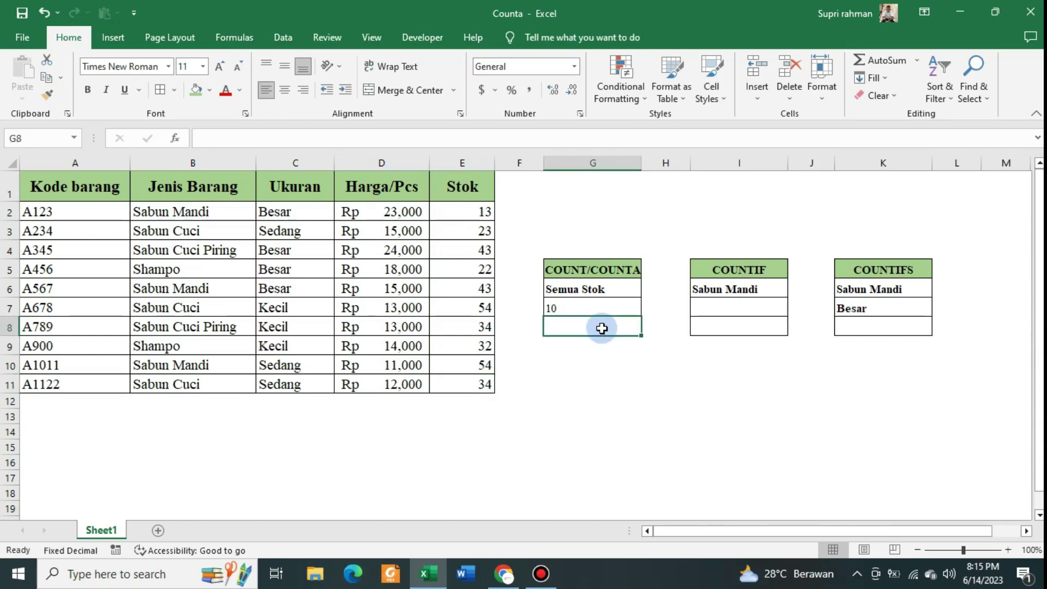
{"action": "left_click_drag", "start_coordinate": [191, 211], "coordinate": [250, 360]}
{"action": "left_click", "coordinate": [581, 327]}
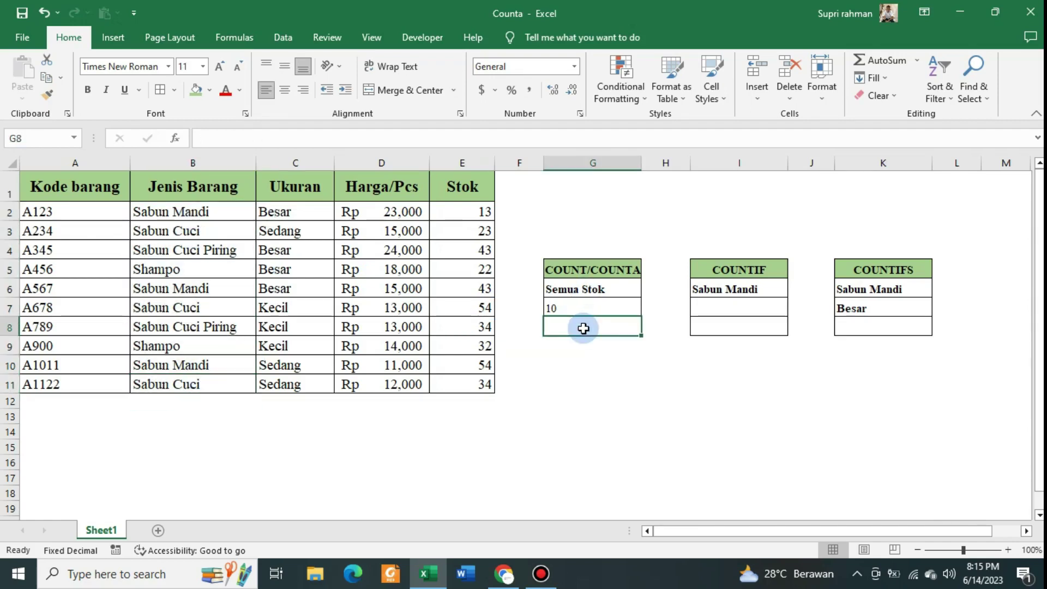
{"action": "type", "text": "=coun"}
{"action": "key", "text": "Tab"}
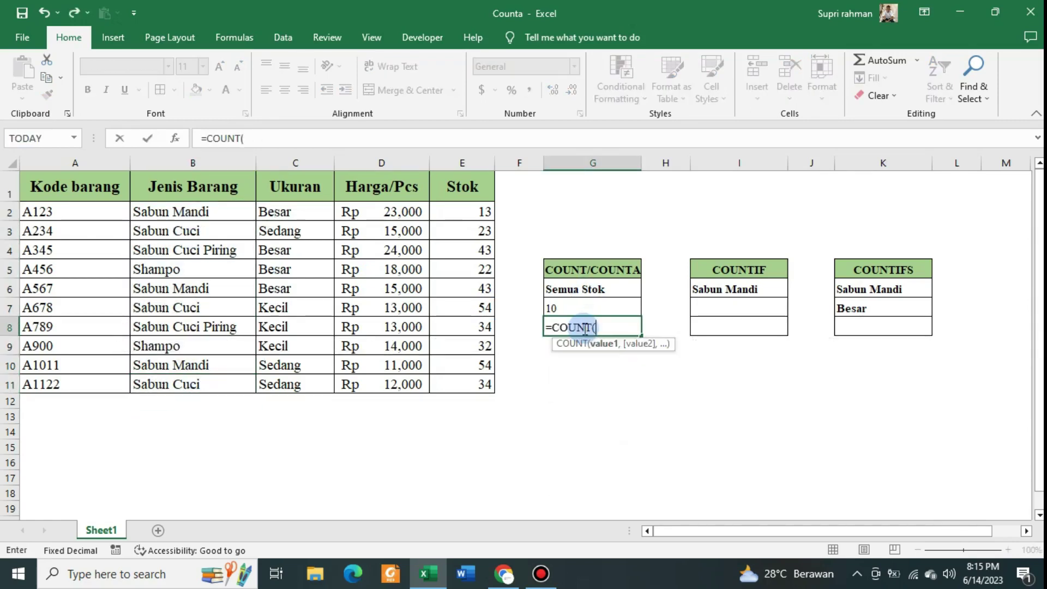
{"action": "left_click_drag", "start_coordinate": [163, 210], "coordinate": [182, 391]}
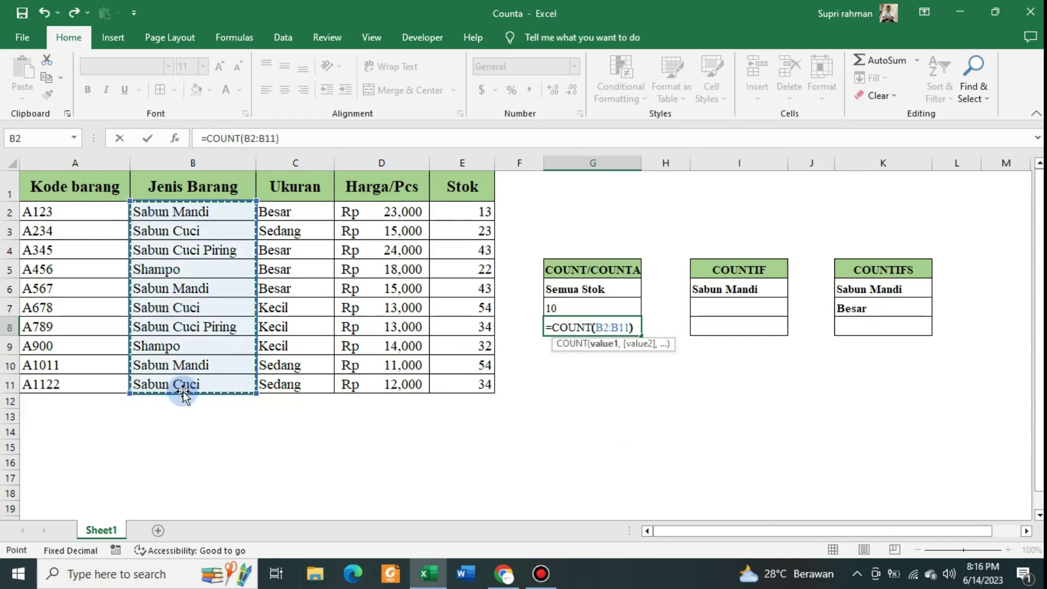
{"action": "key", "text": "Return"}
{"action": "left_click", "coordinate": [616, 389]}
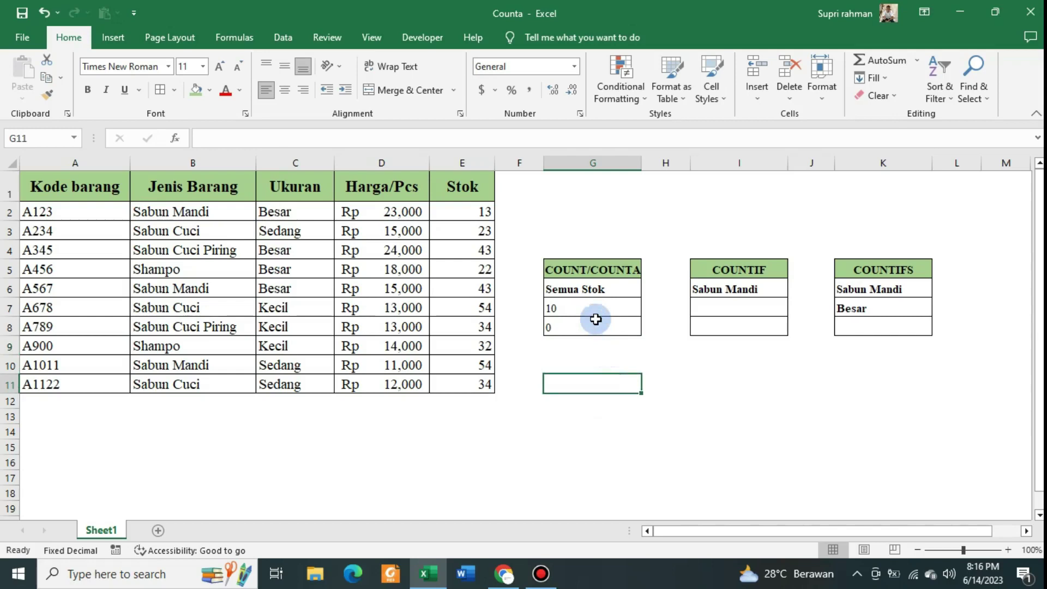
Inspect the formula in G8 and compare the numeric Stok values with the Jenis Barang text entries
{"action": "left_click", "coordinate": [599, 330]}
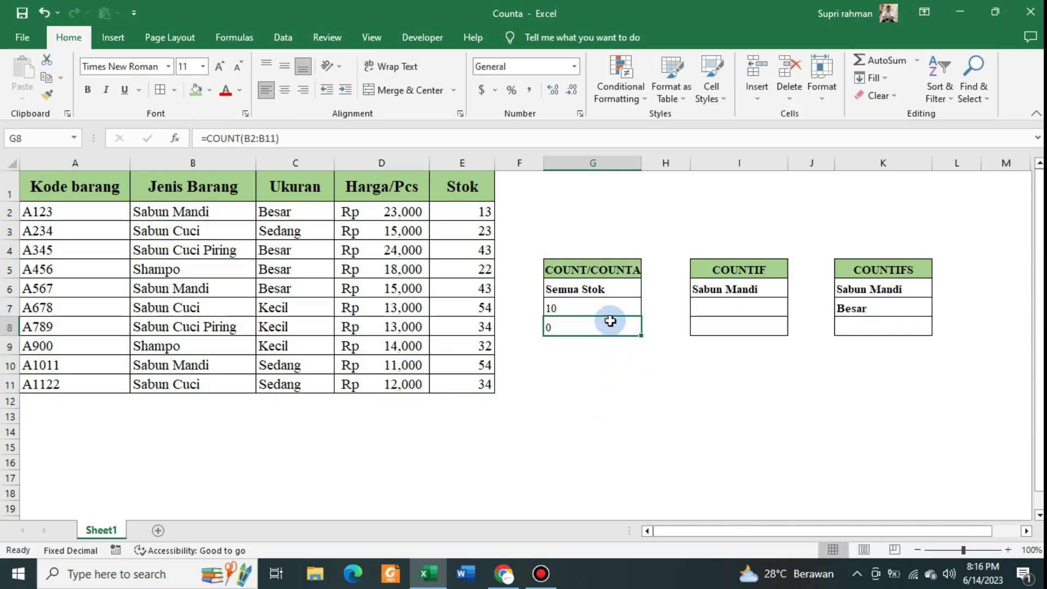
{"action": "left_click_drag", "start_coordinate": [467, 210], "coordinate": [482, 383]}
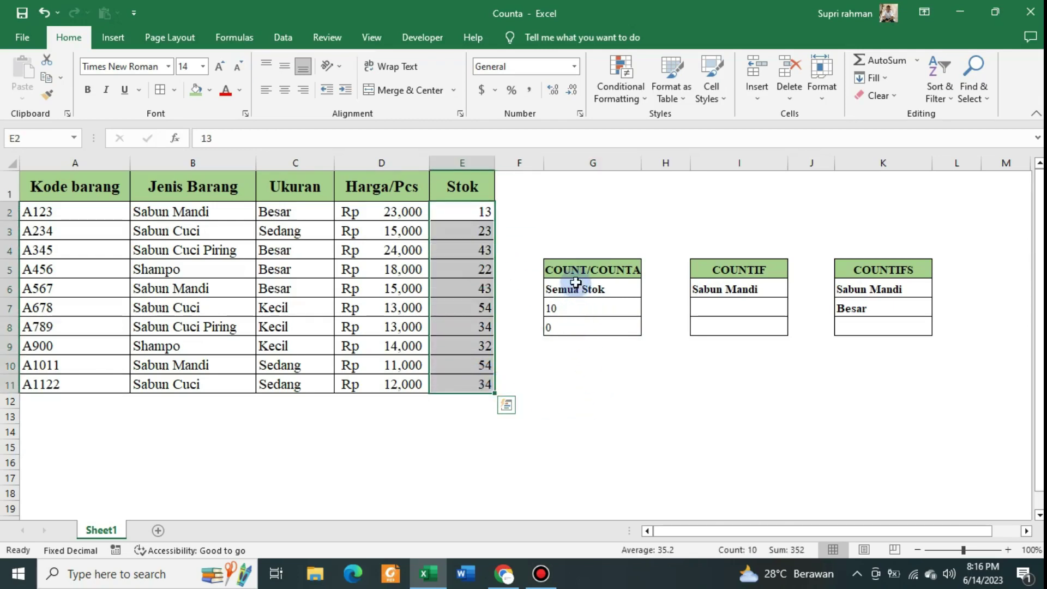
{"action": "left_click_drag", "start_coordinate": [479, 207], "coordinate": [473, 387]}
{"action": "left_click_drag", "start_coordinate": [178, 213], "coordinate": [194, 385]}
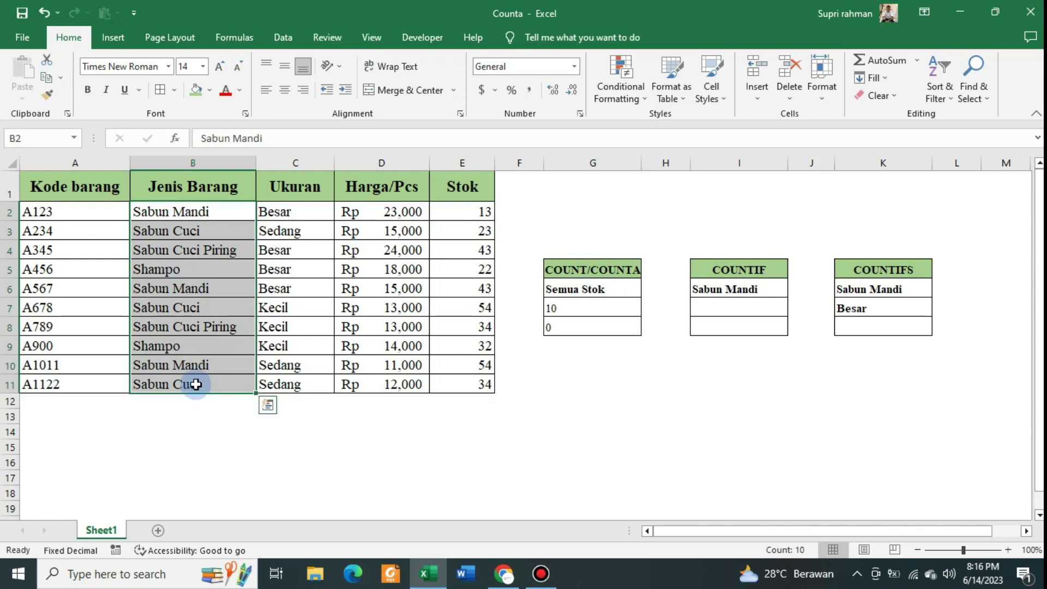
Replace the formula in G8 with =COUNTA(B2:B11) to count the Jenis Barang text entries
{"action": "left_click", "coordinate": [597, 327]}
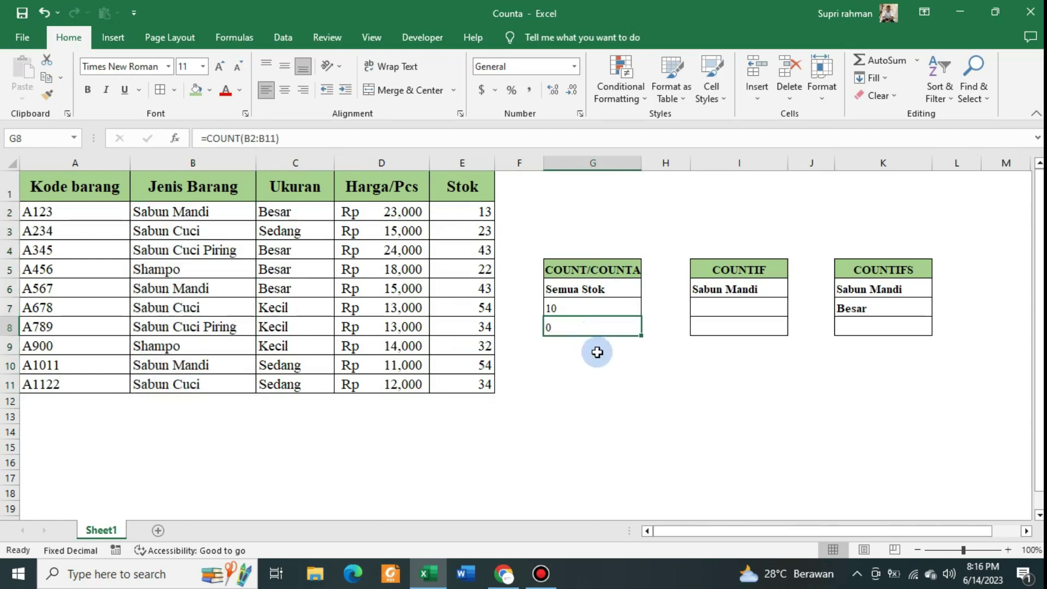
{"action": "type", "text": "=coun"}
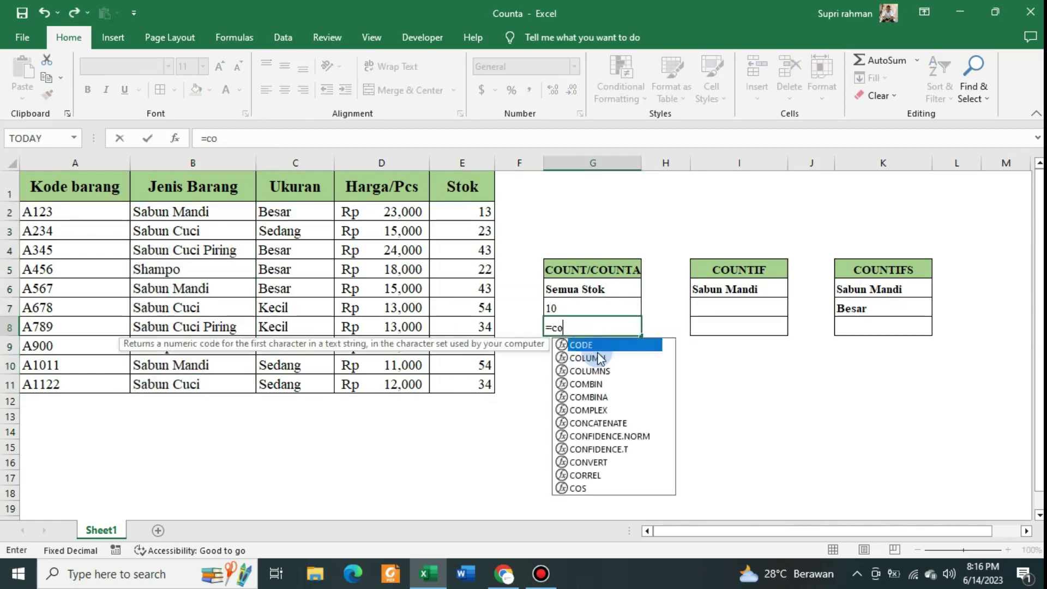
{"action": "double_click", "coordinate": [584, 358]}
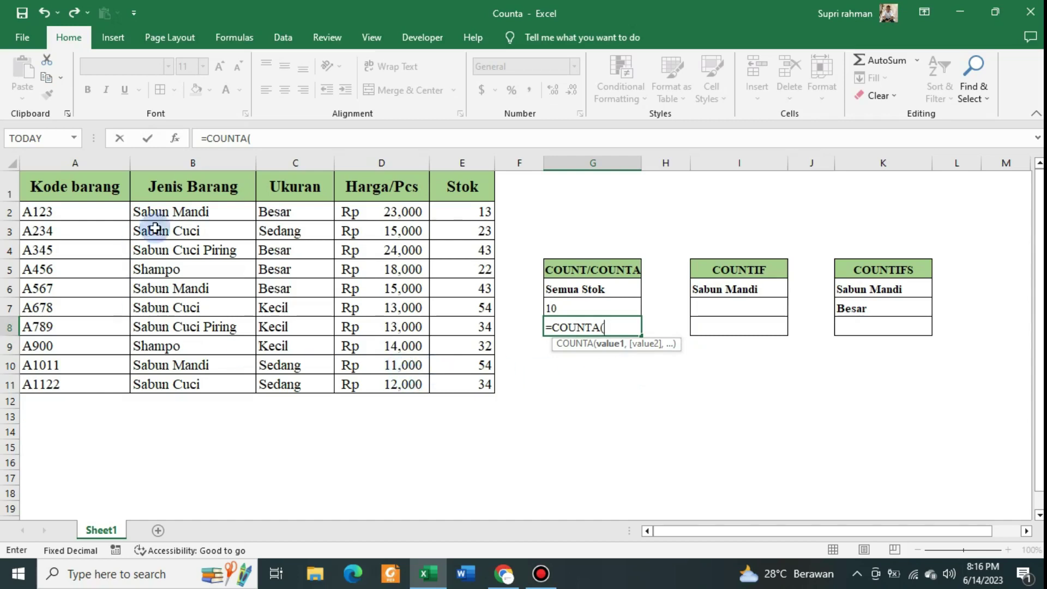
{"action": "left_click_drag", "start_coordinate": [181, 211], "coordinate": [199, 385]}
{"action": "left_click_drag", "start_coordinate": [297, 213], "coordinate": [296, 387]}
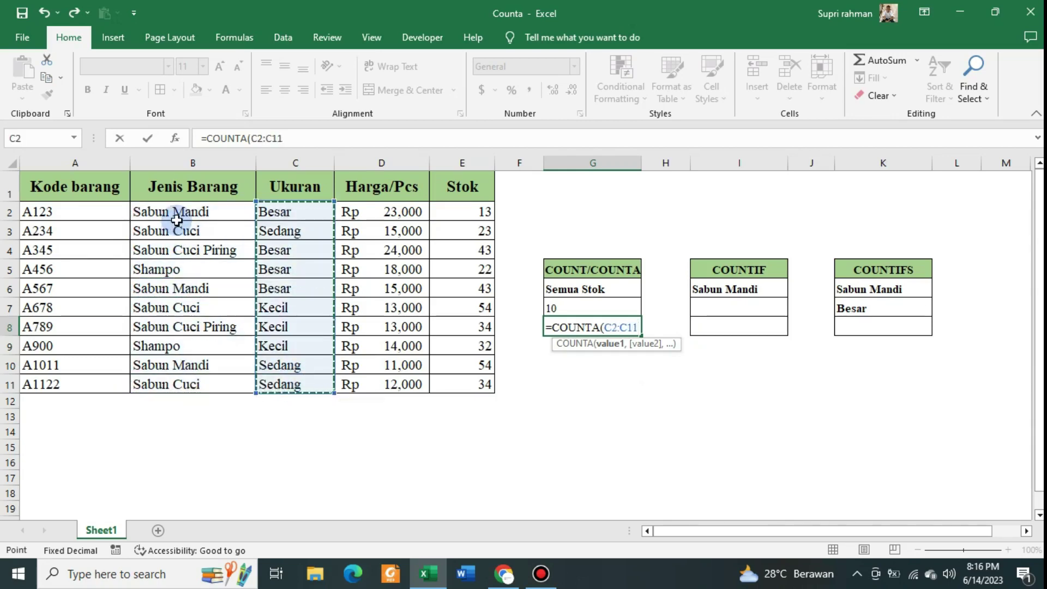
{"action": "left_click_drag", "start_coordinate": [210, 214], "coordinate": [209, 386]}
{"action": "type", "text": ")"}
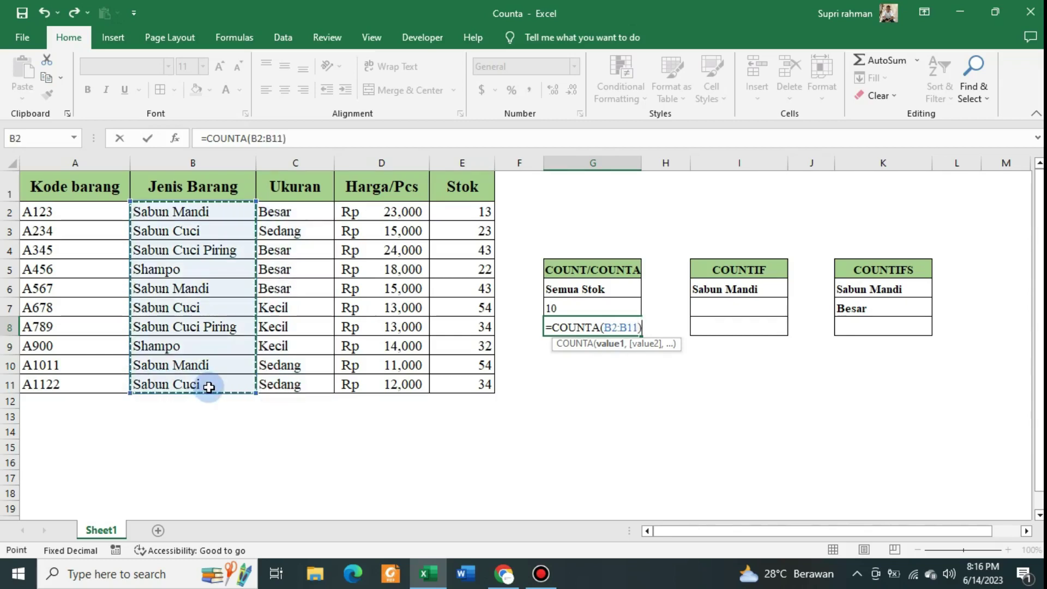
{"action": "key", "text": "Return"}
{"action": "left_click", "coordinate": [656, 359]}
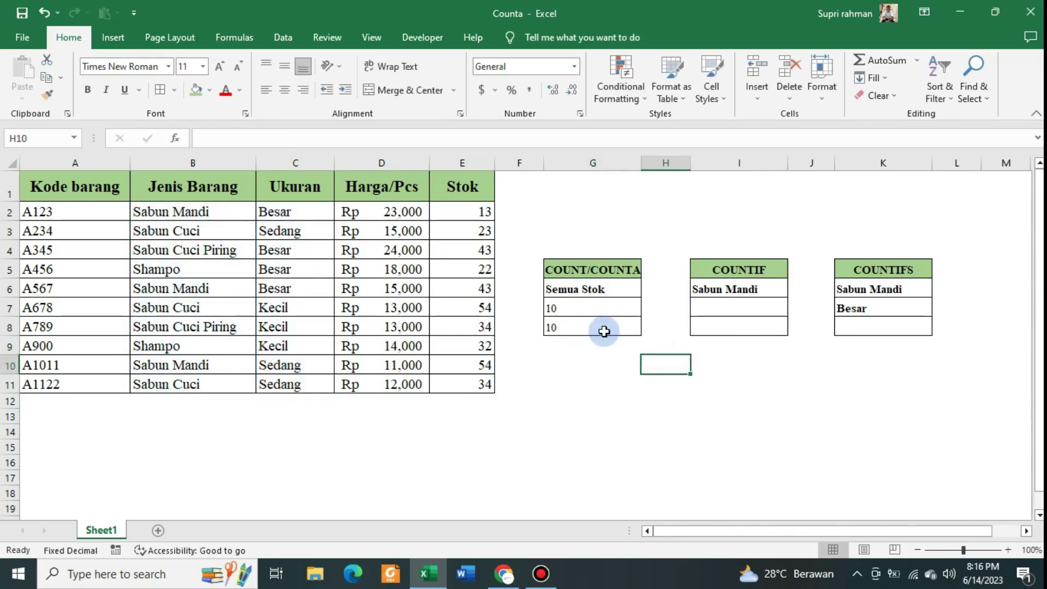
{"action": "left_click", "coordinate": [603, 331]}
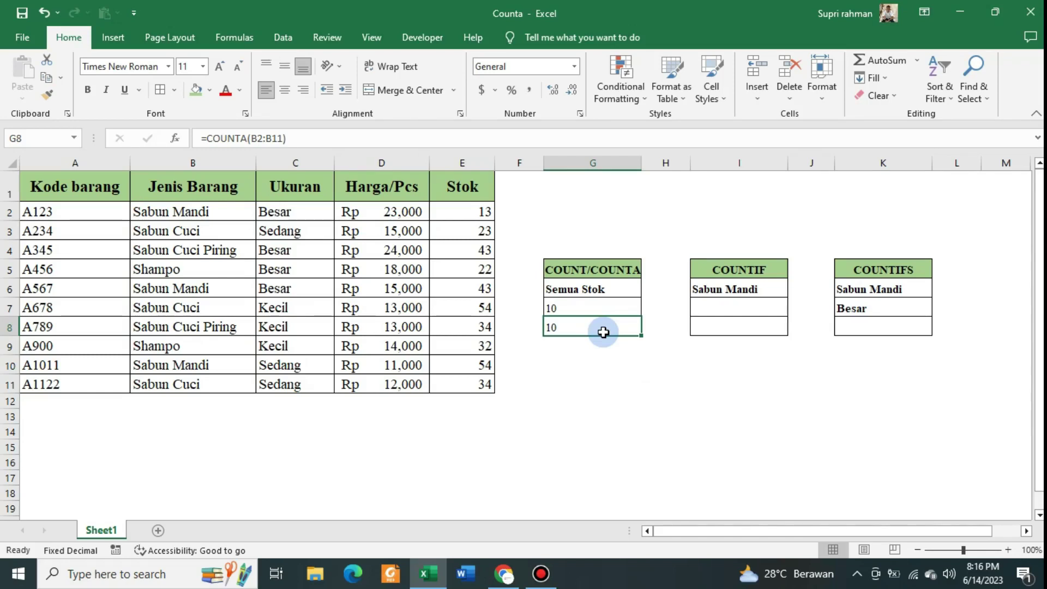
Review the COUNT/COUNTA results against the Jenis Barang entries in B2:B11
{"action": "left_click", "coordinate": [600, 363]}
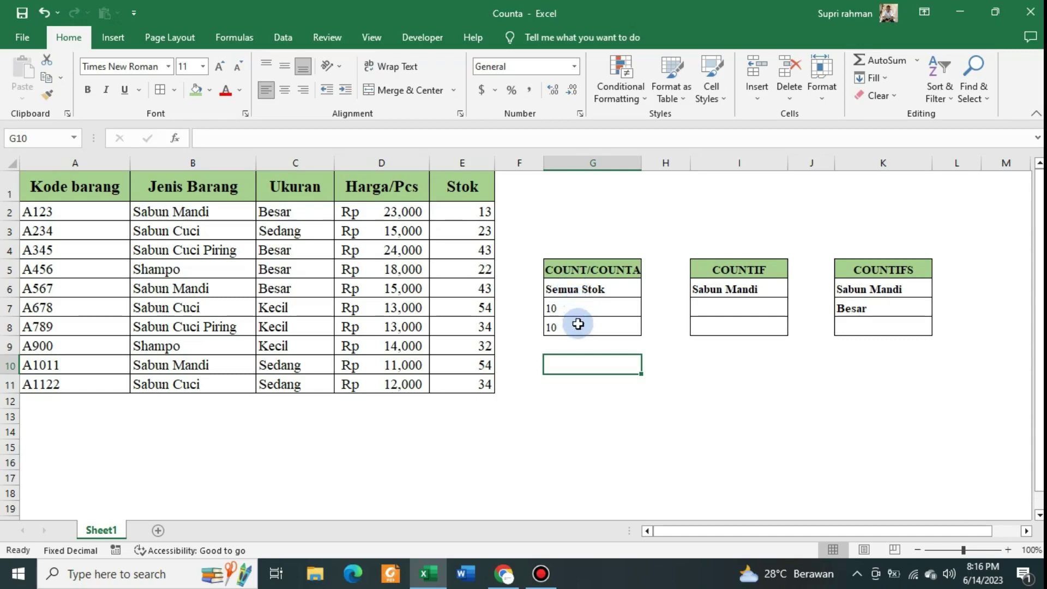
{"action": "left_click", "coordinate": [619, 270]}
{"action": "left_click_drag", "start_coordinate": [136, 211], "coordinate": [157, 376]}
{"action": "left_click", "coordinate": [676, 383]}
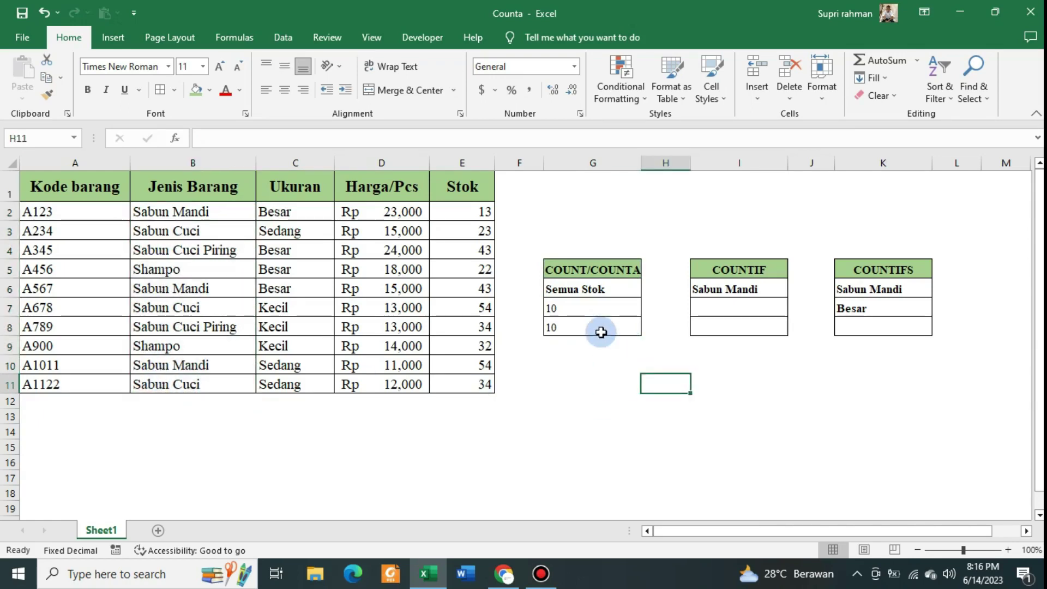
Examine the COUNTIF table's Sabun Mandi criterion in I6 and the Jenis Barang range B2:B11 it applies to
{"action": "left_click", "coordinate": [767, 277]}
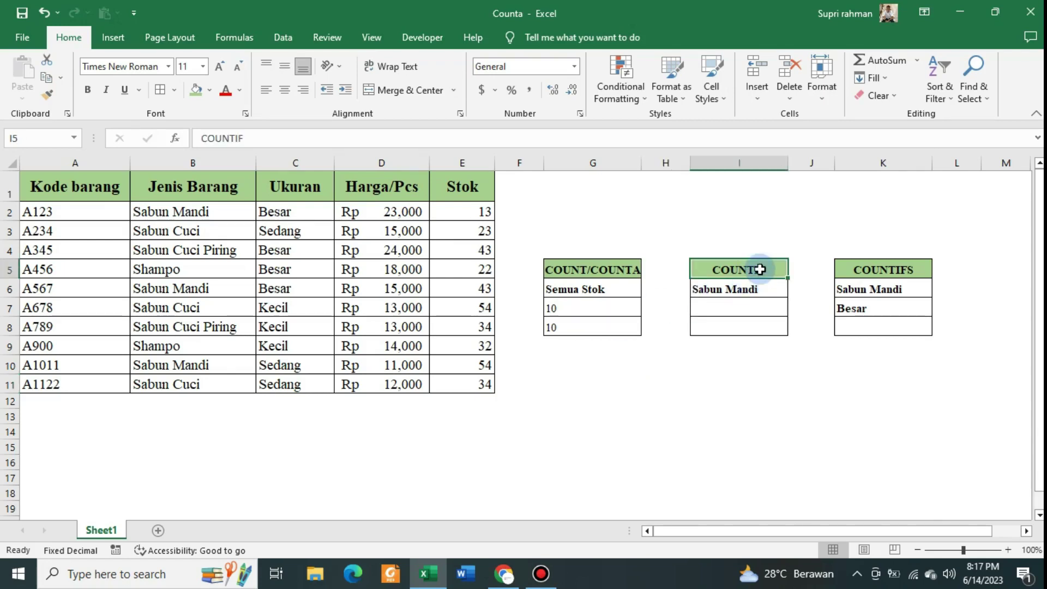
{"action": "left_click", "coordinate": [758, 304]}
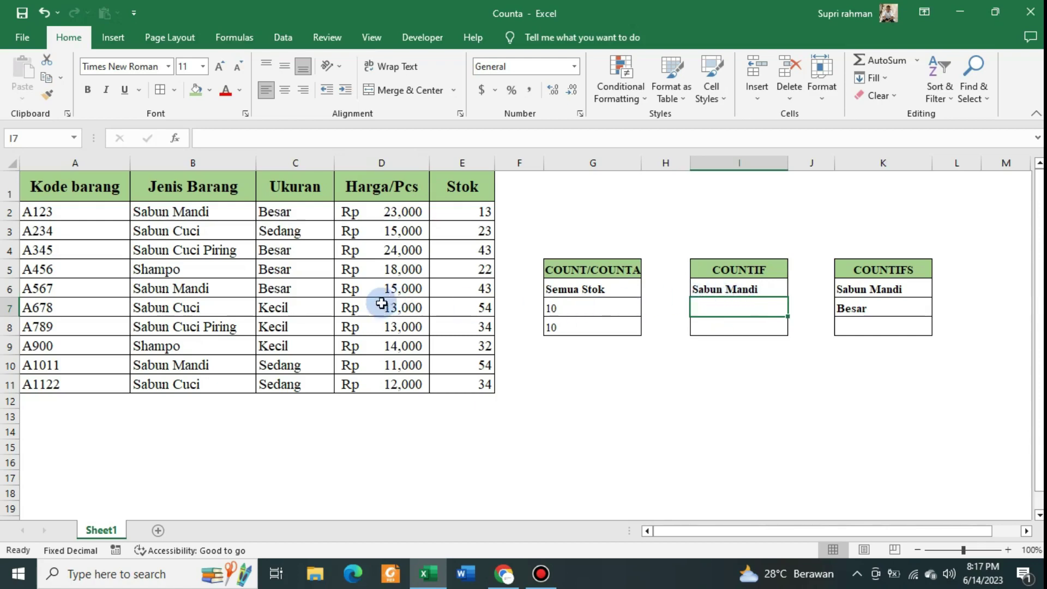
{"action": "left_click_drag", "start_coordinate": [200, 213], "coordinate": [218, 381]}
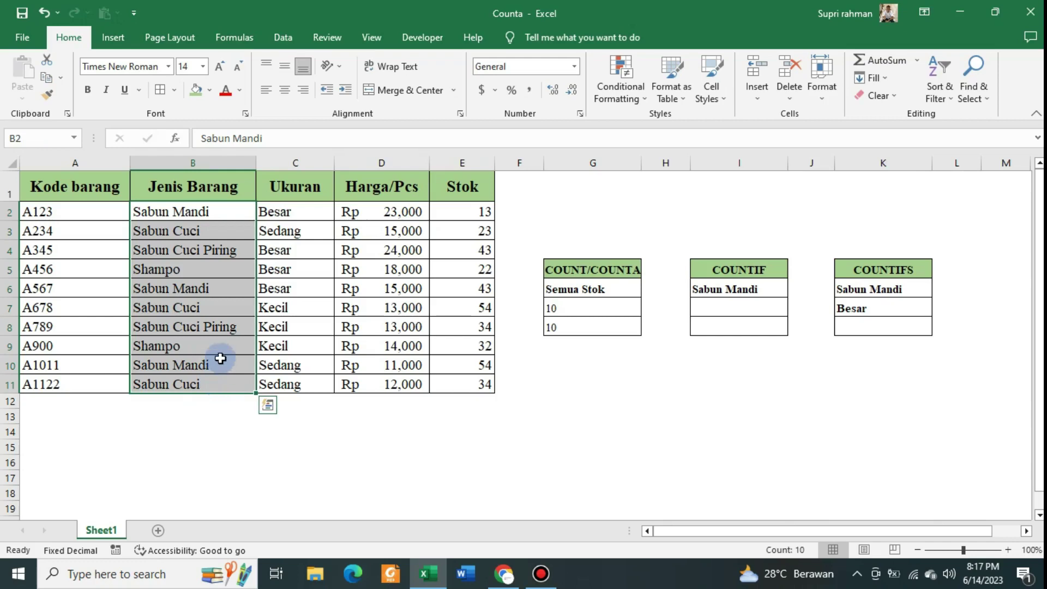
{"action": "left_click", "coordinate": [263, 271]}
{"action": "left_click", "coordinate": [150, 217]}
{"action": "left_click_drag", "start_coordinate": [150, 217], "coordinate": [164, 385]}
{"action": "left_click_drag", "start_coordinate": [173, 211], "coordinate": [175, 385]}
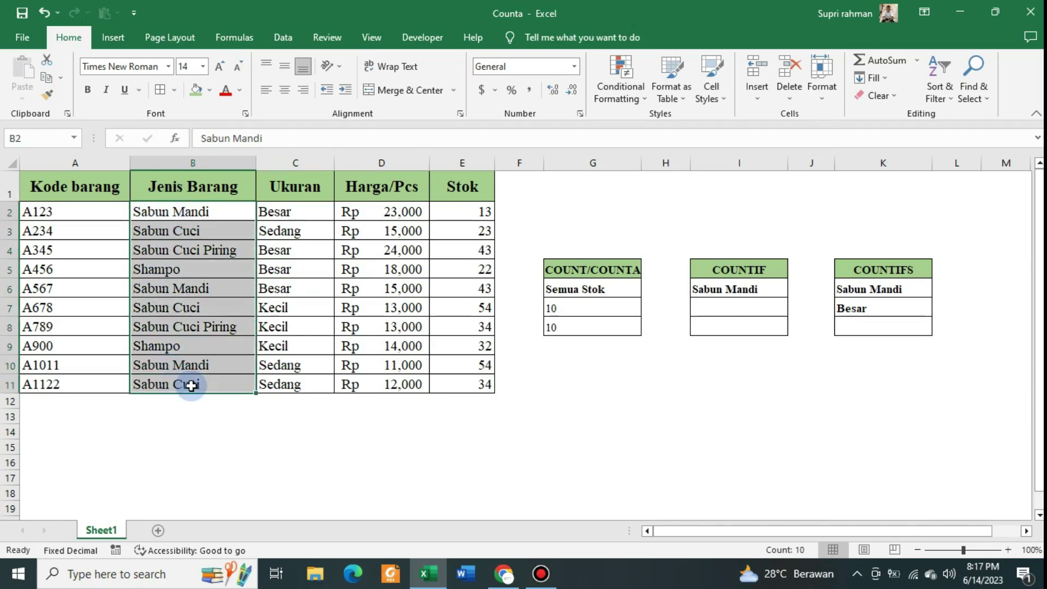
{"action": "left_click", "coordinate": [737, 290]}
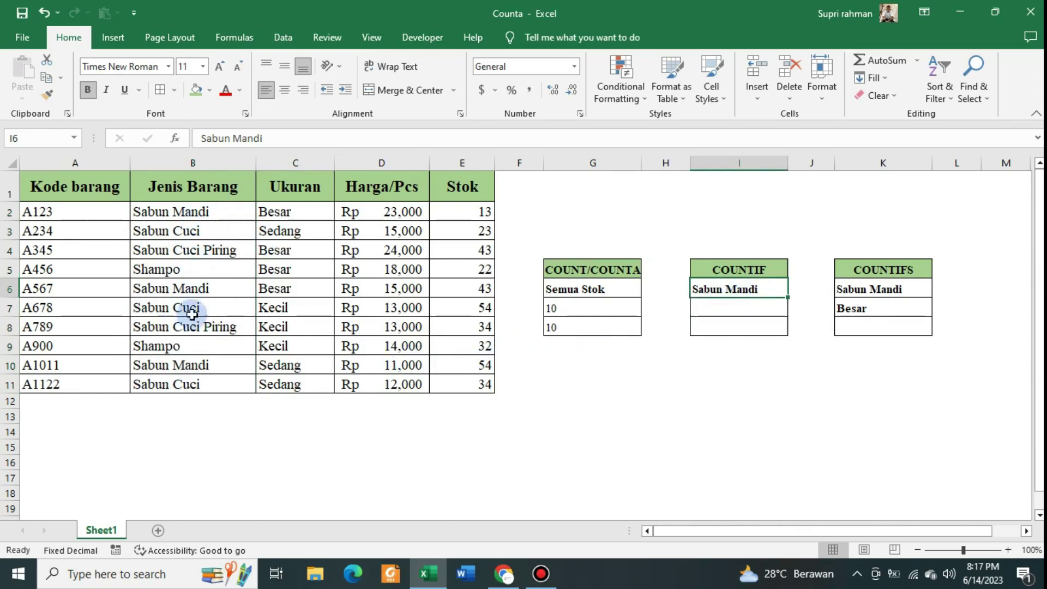
Count the Sabun Mandi entries in cell I7 with the formula =COUNTIF(B2:B11,I6)
{"action": "left_click", "coordinate": [741, 318]}
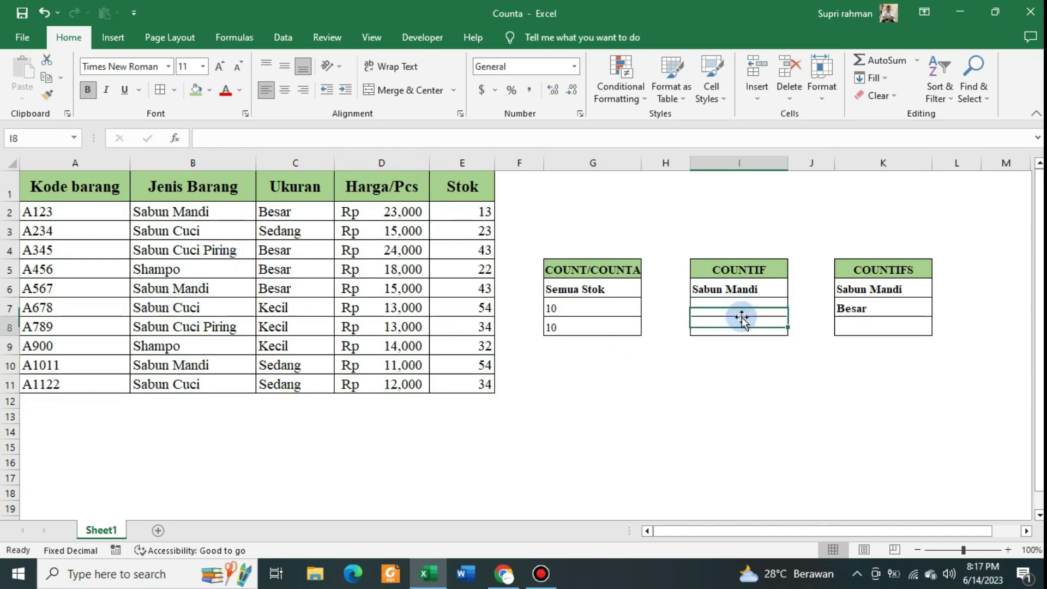
{"action": "left_click", "coordinate": [742, 307]}
{"action": "type", "text": "=coun"}
{"action": "key", "text": "Down"}
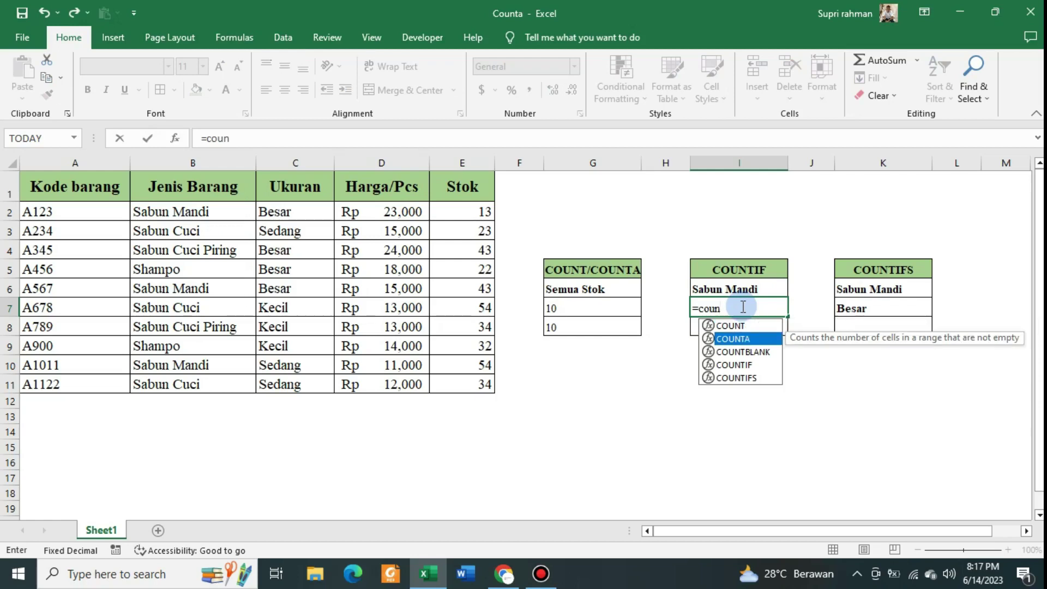
{"action": "key", "text": "Down"}
{"action": "key", "text": "Down"}
{"action": "key", "text": "Tab"}
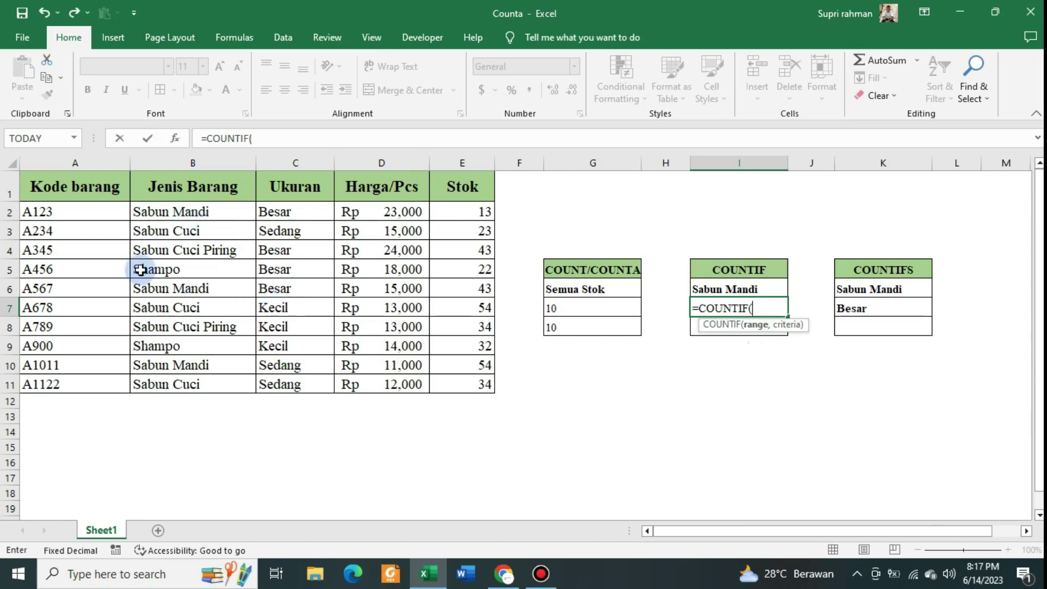
{"action": "left_click_drag", "start_coordinate": [182, 211], "coordinate": [190, 375]}
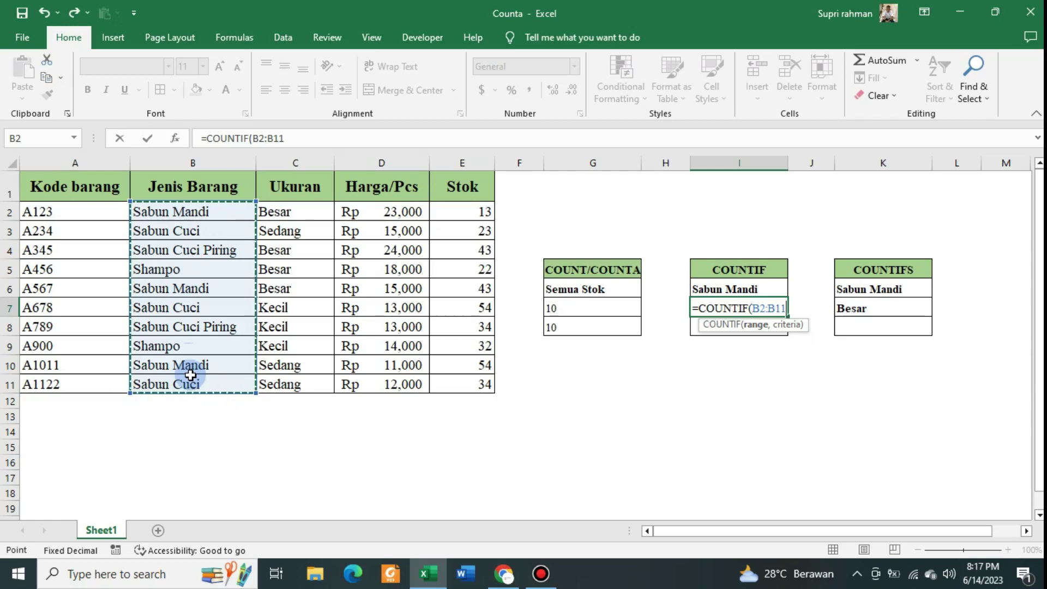
{"action": "type", "text": ","}
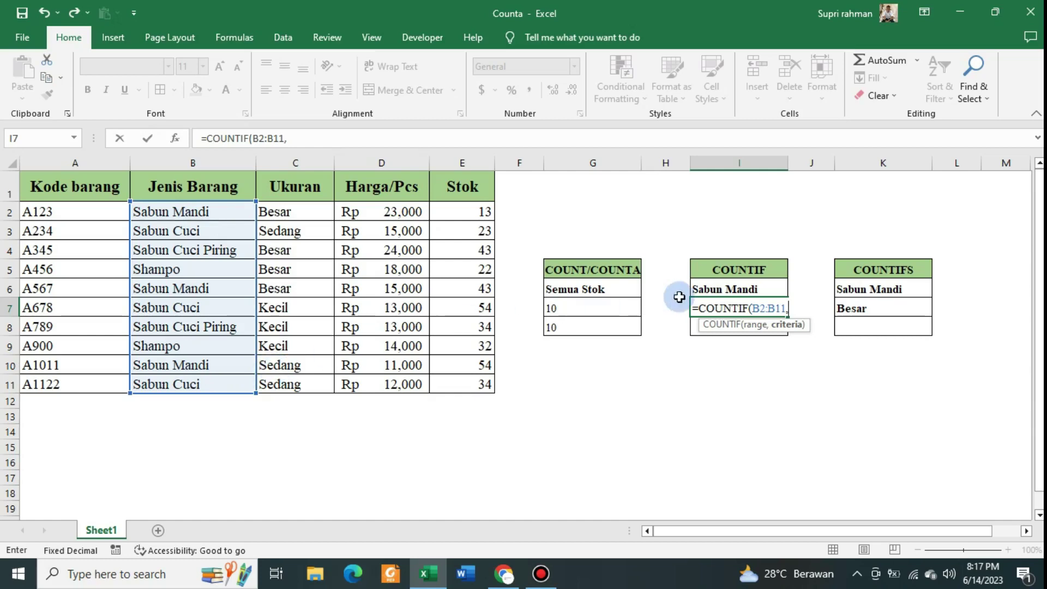
{"action": "left_click", "coordinate": [730, 289]}
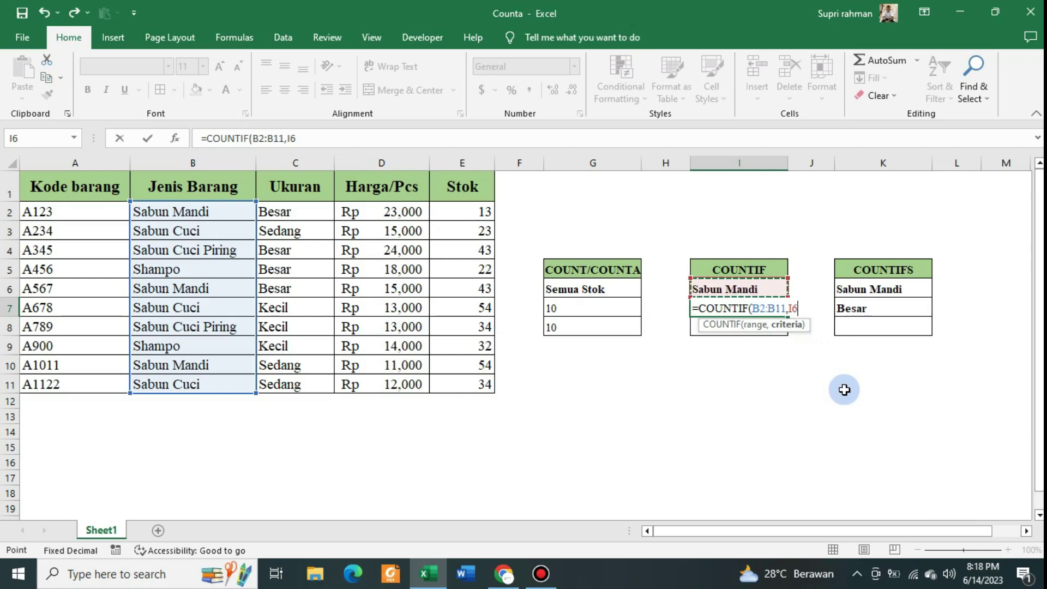
{"action": "type", "text": ")"}
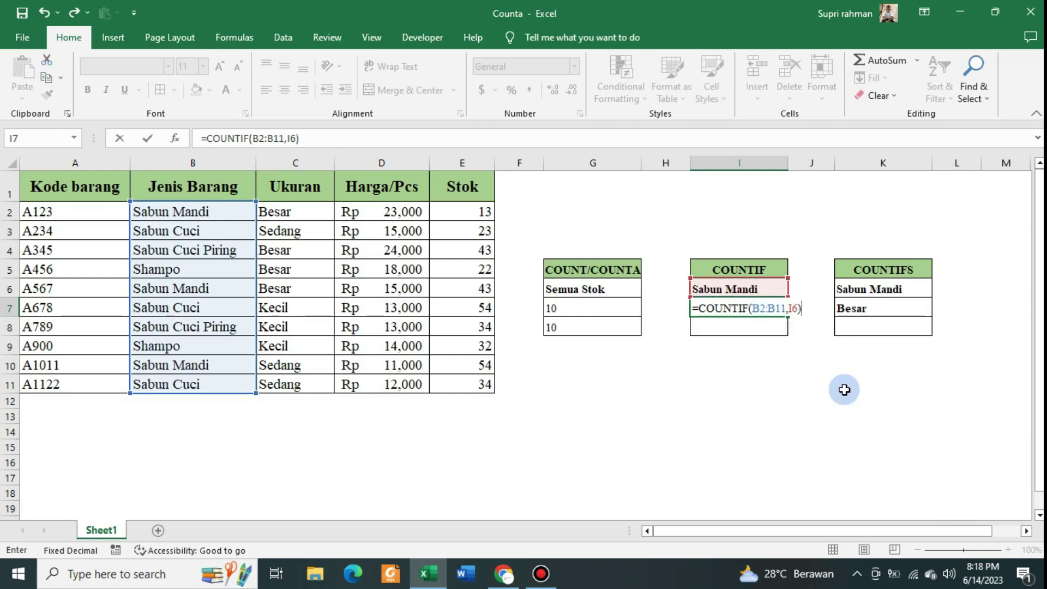
{"action": "key", "text": "Return"}
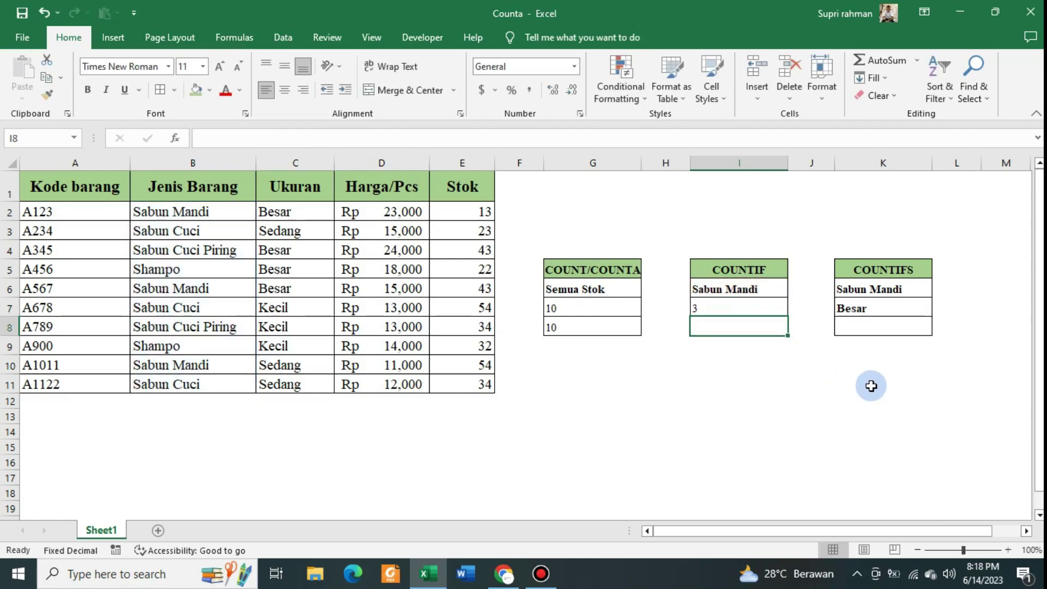
Check the COUNTIF result in I7 by selecting the Sabun Mandi cells B2, B6 and B10 together
{"action": "left_click", "coordinate": [731, 305]}
{"action": "left_click", "coordinate": [145, 209]}
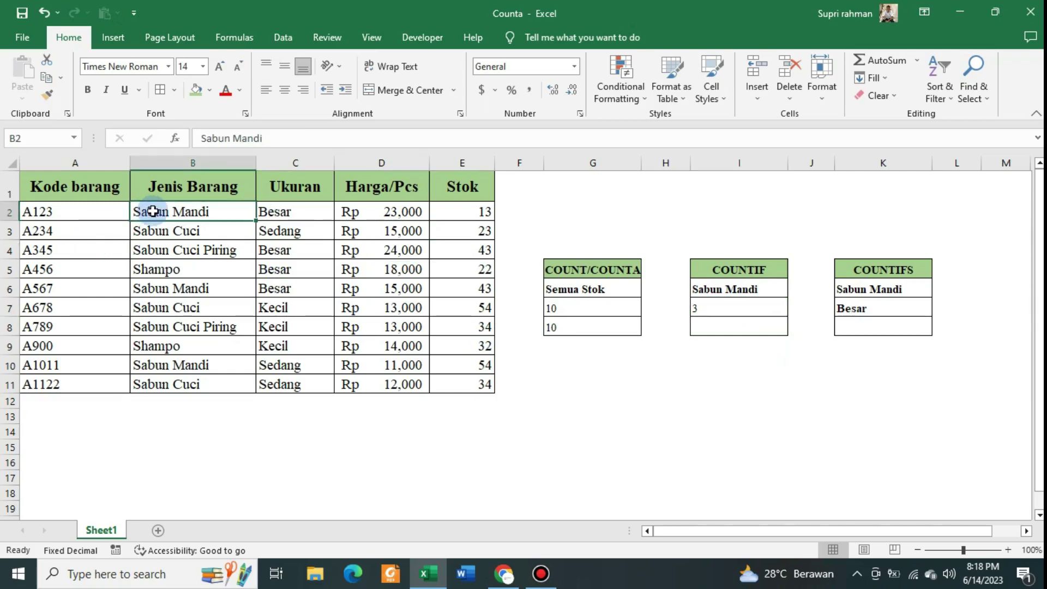
{"action": "left_click", "coordinate": [184, 287], "text": "ctrl"}
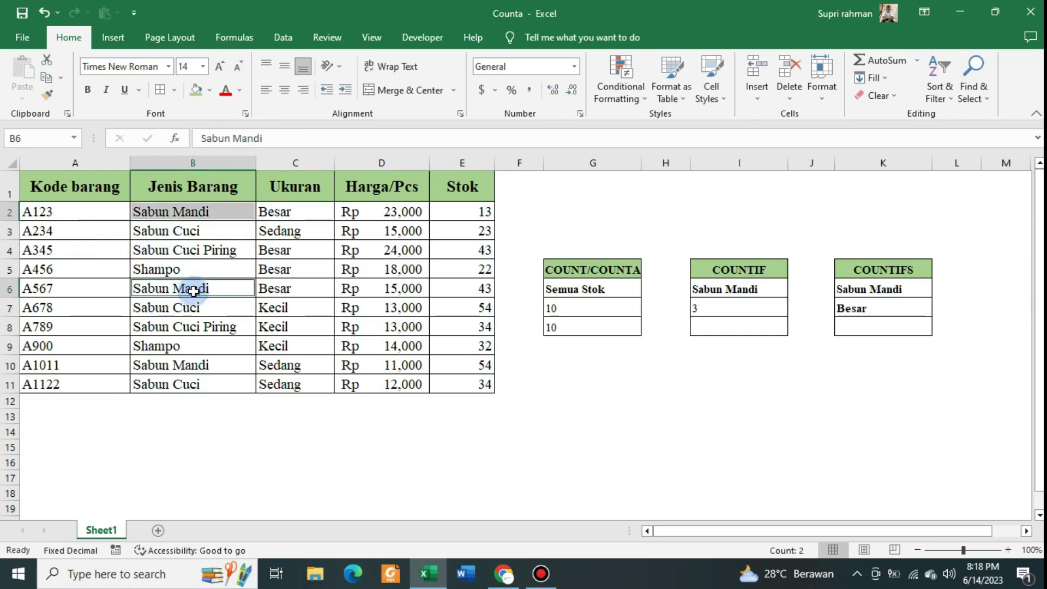
{"action": "left_click", "coordinate": [199, 367], "text": "ctrl"}
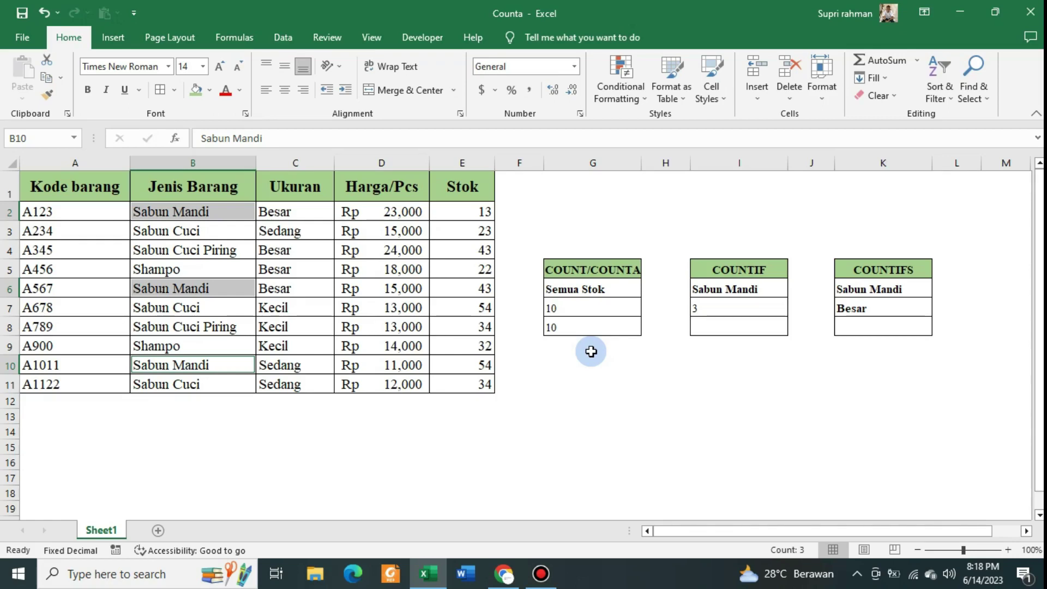
Review the whole Jenis Barang range B2:B11 and recheck its Sabun Mandi entries against the COUNTIF result
{"action": "left_click", "coordinate": [179, 215]}
{"action": "left_click_drag", "start_coordinate": [179, 215], "coordinate": [181, 383]}
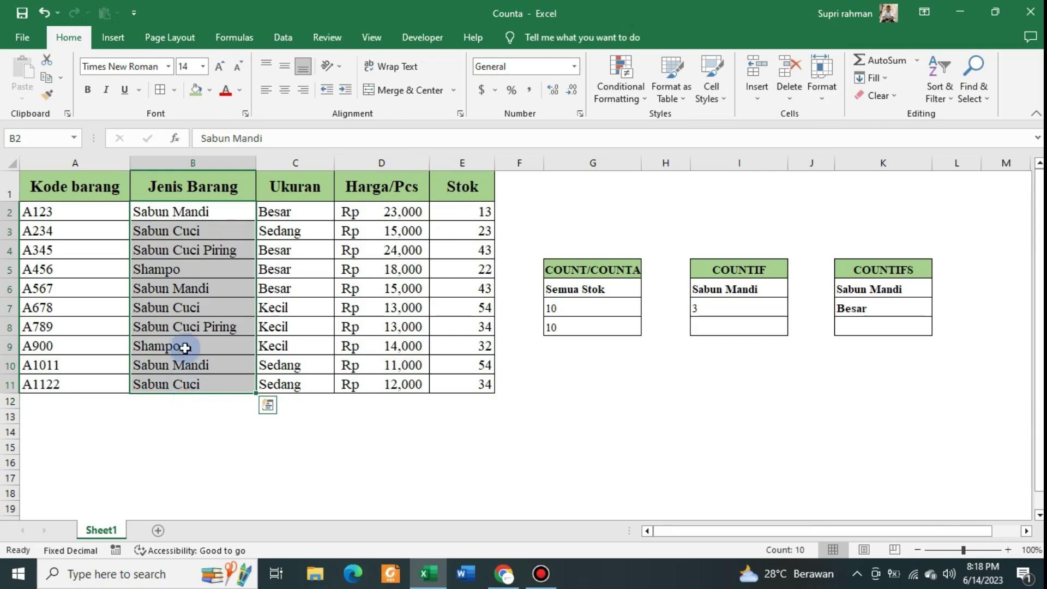
{"action": "left_click_drag", "start_coordinate": [182, 217], "coordinate": [192, 377]}
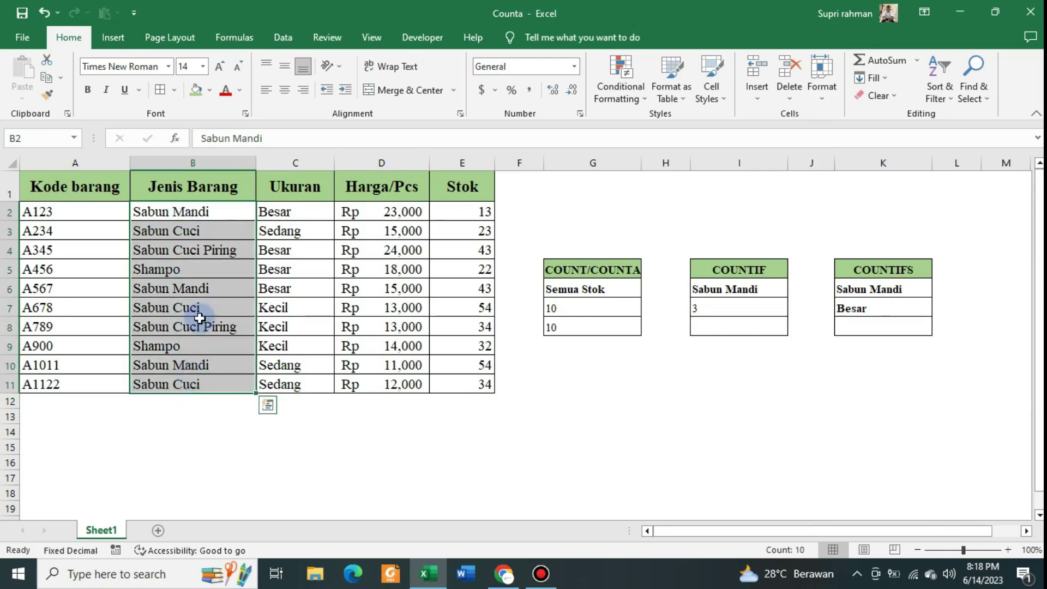
{"action": "left_click", "coordinate": [192, 213]}
{"action": "left_click", "coordinate": [199, 288], "text": "shift"}
{"action": "left_click", "coordinate": [198, 287]}
{"action": "left_click", "coordinate": [206, 212], "text": "ctrl"}
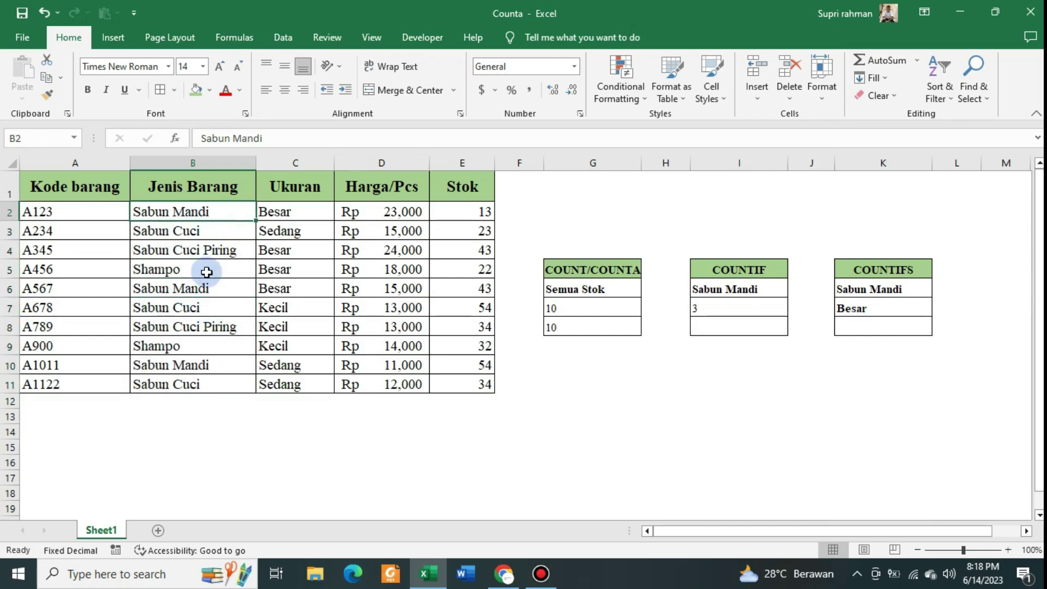
{"action": "left_click", "coordinate": [201, 287], "text": "ctrl"}
{"action": "left_click", "coordinate": [207, 363], "text": "ctrl"}
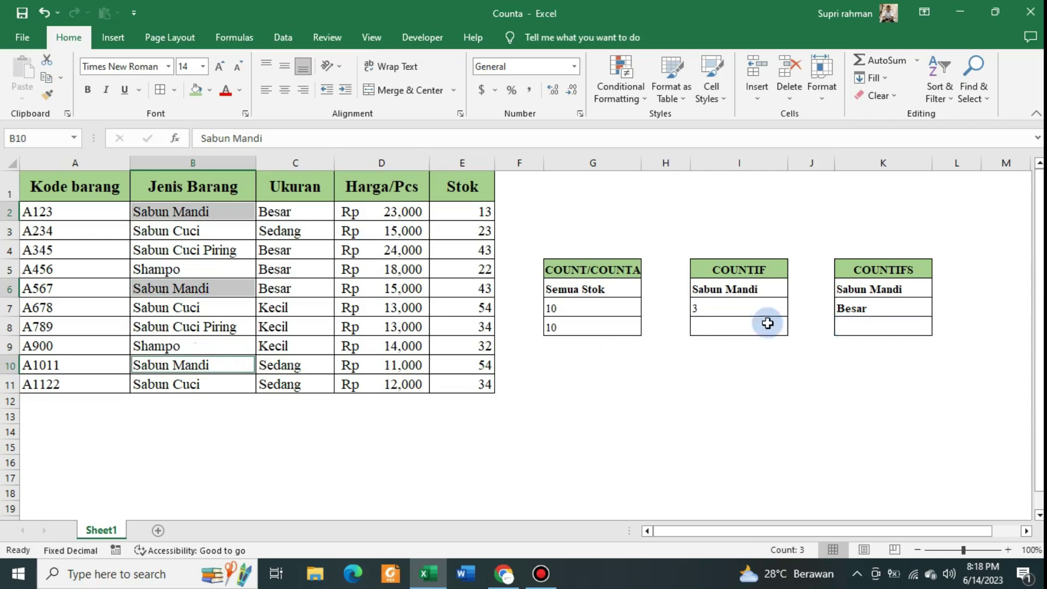
{"action": "left_click", "coordinate": [743, 309]}
{"action": "left_click", "coordinate": [738, 323]}
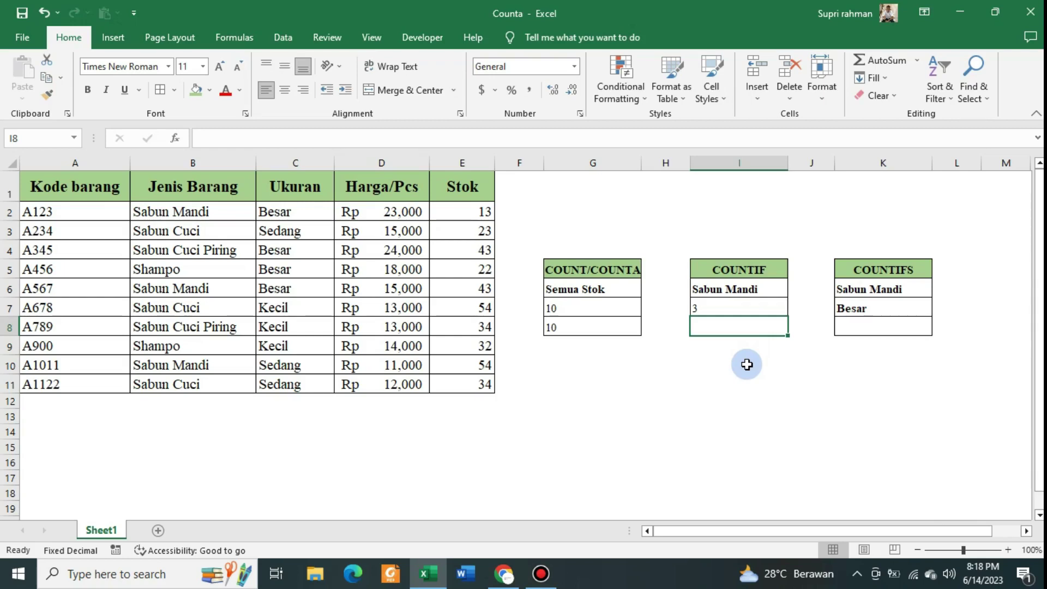
Examine the Jenis Barang and Ukuran columns for rows matching both COUNTIFS criteria, Sabun Mandi and Besar
{"action": "left_click", "coordinate": [886, 329]}
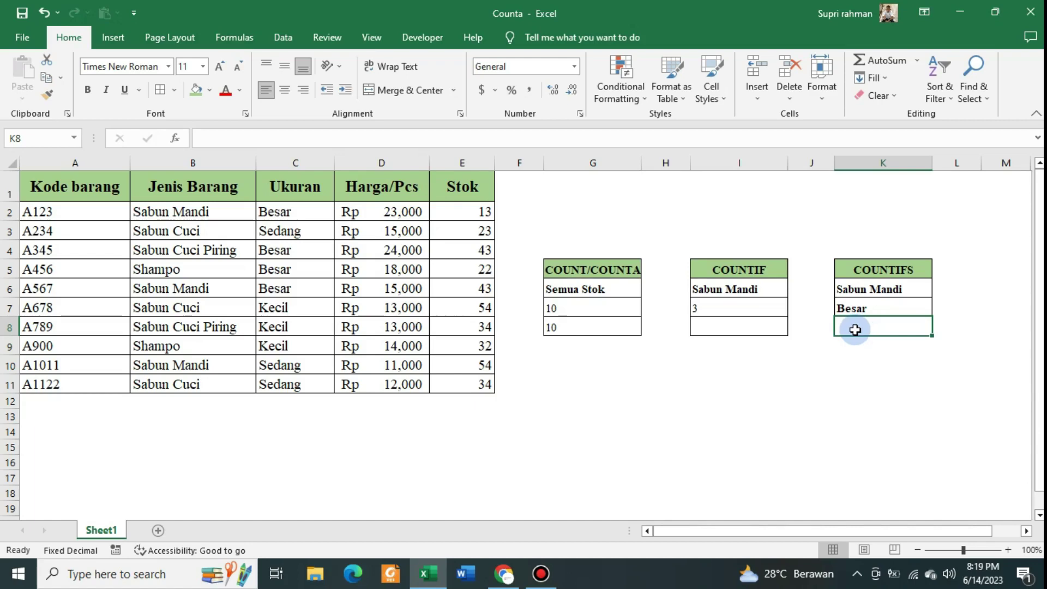
{"action": "left_click_drag", "start_coordinate": [169, 210], "coordinate": [185, 371]}
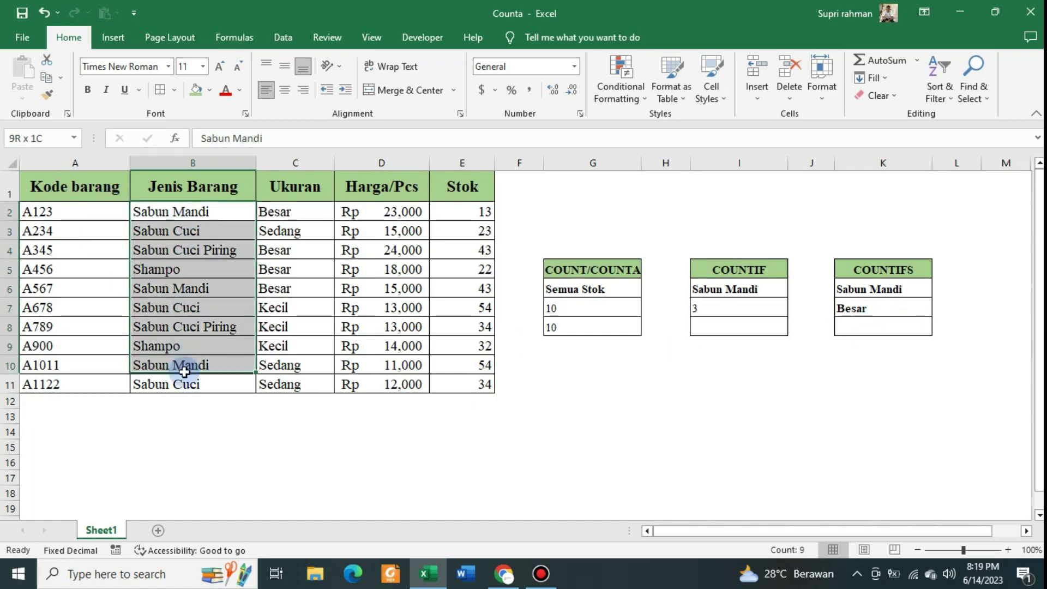
{"action": "left_click", "coordinate": [910, 289]}
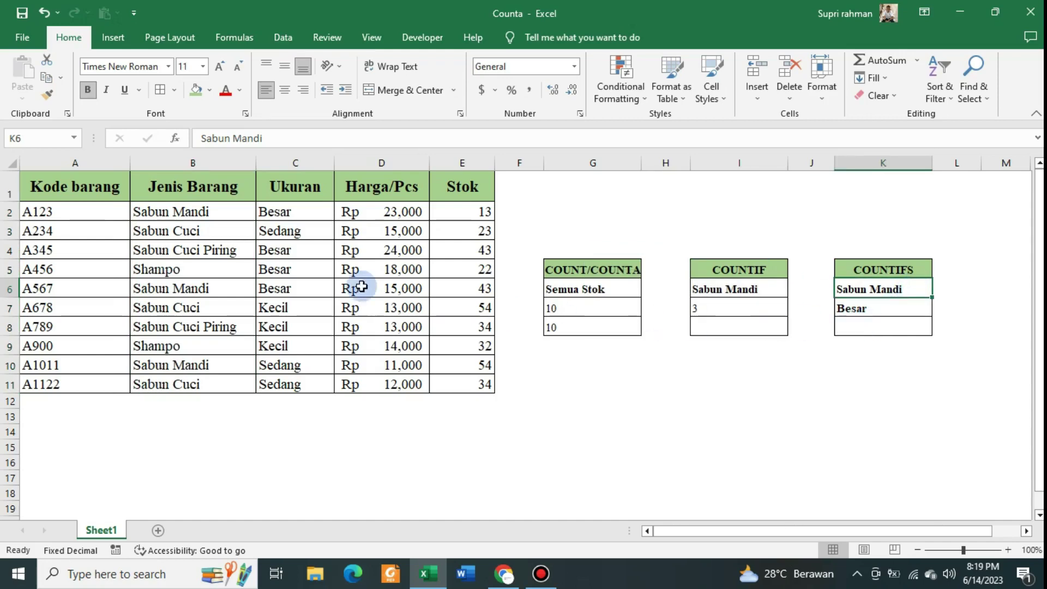
{"action": "left_click_drag", "start_coordinate": [169, 215], "coordinate": [177, 373]}
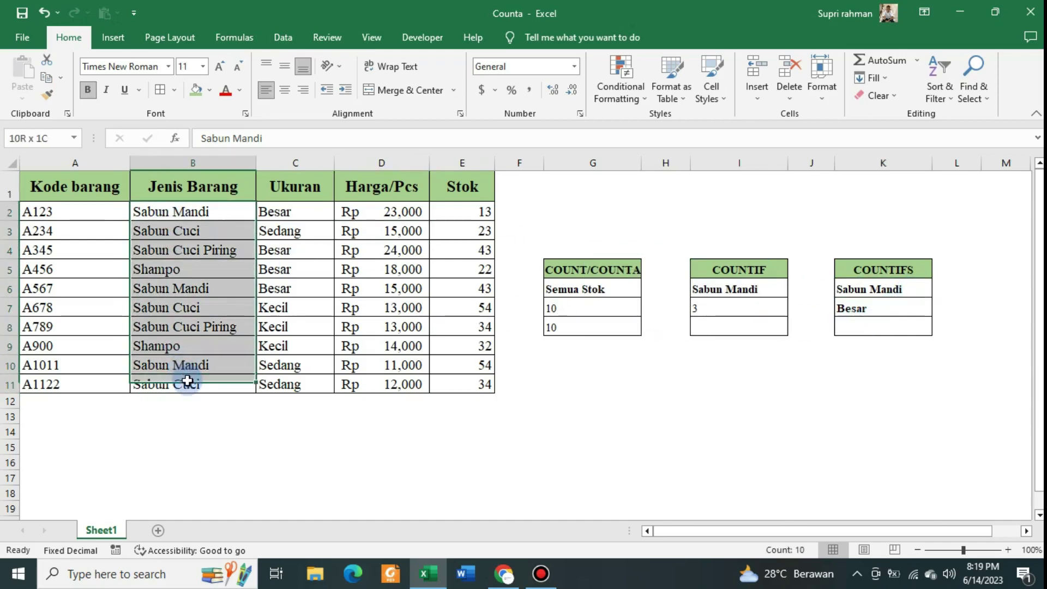
{"action": "left_click", "coordinate": [289, 213]}
{"action": "left_click_drag", "start_coordinate": [289, 213], "coordinate": [316, 379]}
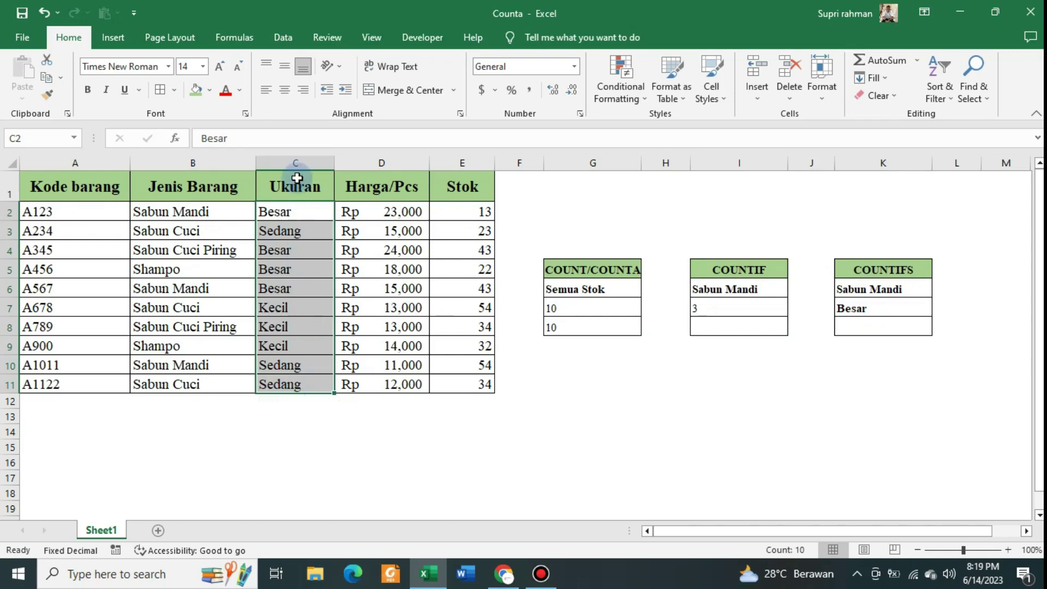
{"action": "left_click_drag", "start_coordinate": [295, 183], "coordinate": [294, 382]}
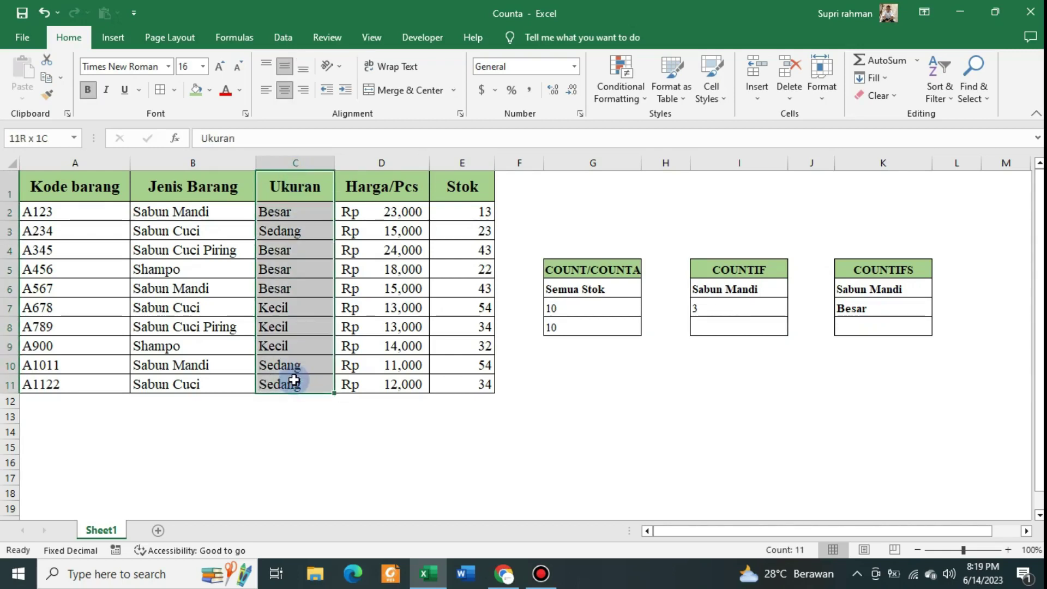
{"action": "left_click", "coordinate": [294, 210]}
{"action": "left_click_drag", "start_coordinate": [220, 212], "coordinate": [294, 214]}
{"action": "left_click_drag", "start_coordinate": [200, 290], "coordinate": [278, 289]}
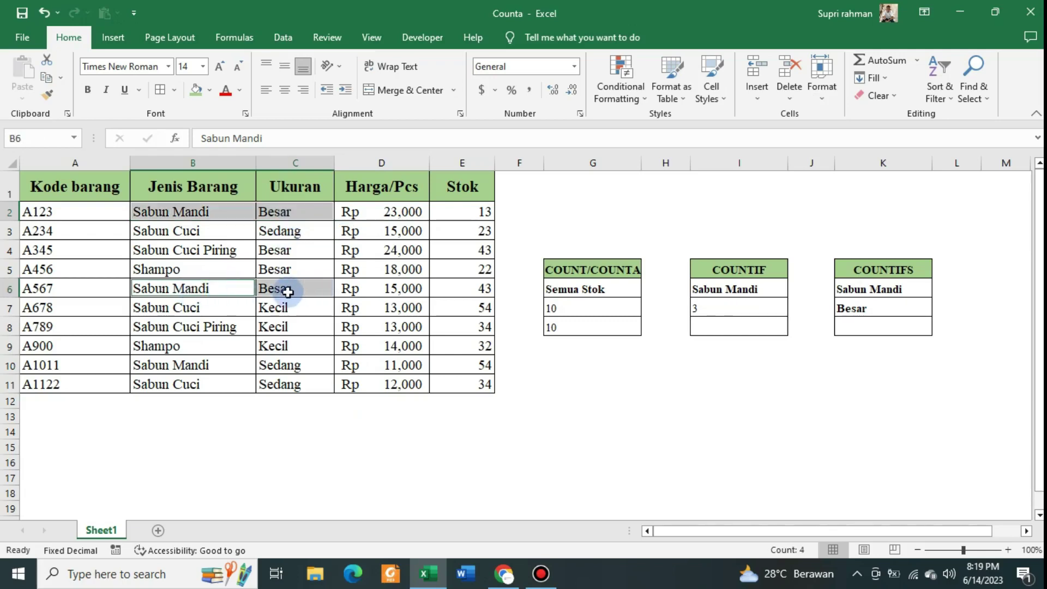
{"action": "left_click", "coordinate": [778, 361]}
Begin a COUNTIFS formula in K8 with Jenis Barang range B2:B11 and the Sabun Mandi criterion in K6
{"action": "left_click", "coordinate": [902, 332]}
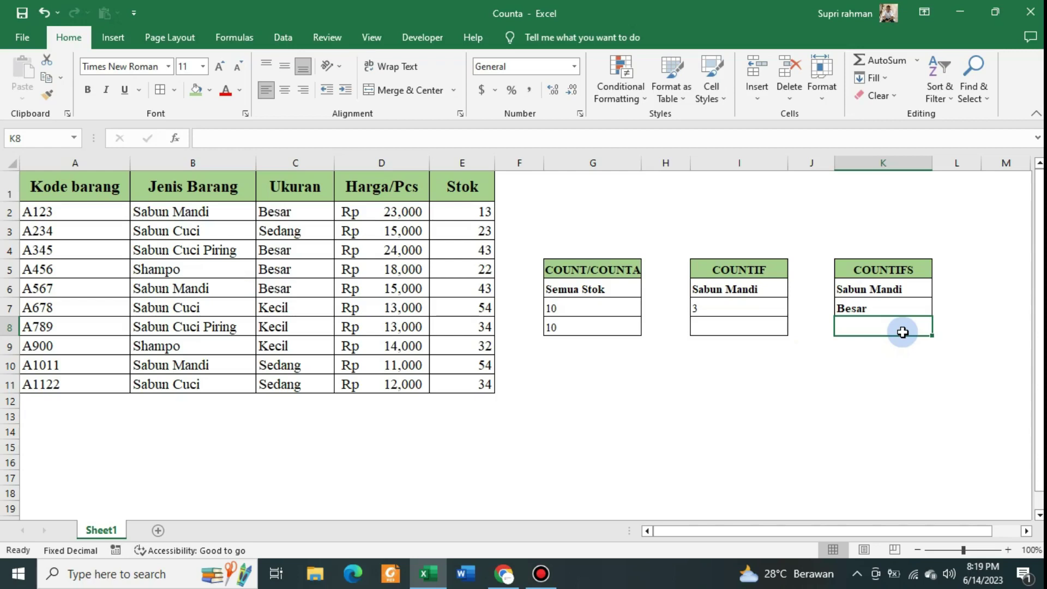
{"action": "type", "text": "=coun"}
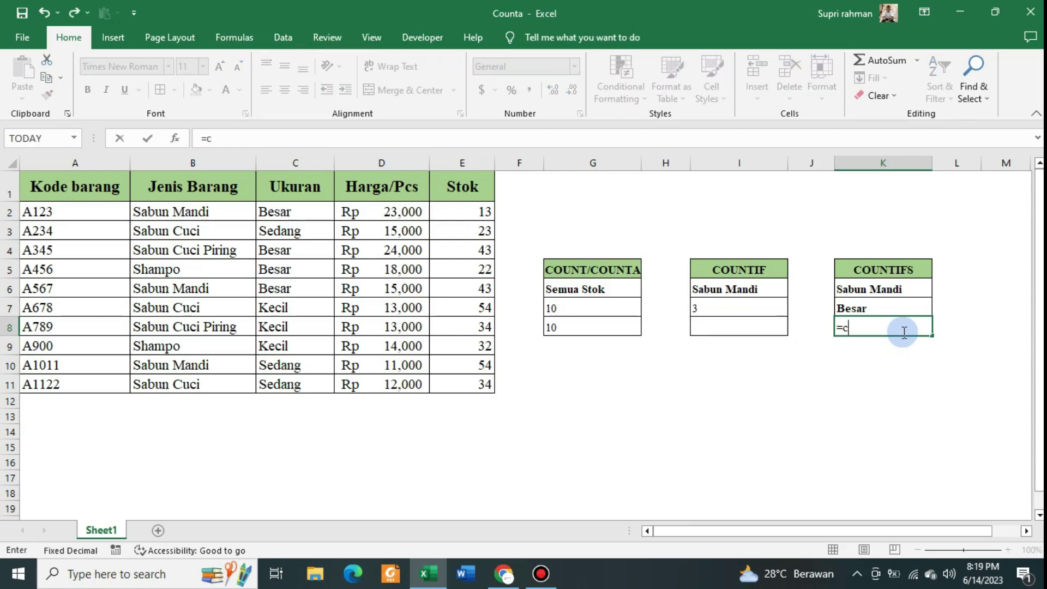
{"action": "key", "text": "Down"}
{"action": "key", "text": "Down"}
{"action": "key", "text": "Down"}
{"action": "key", "text": "Down"}
{"action": "key", "text": "Tab"}
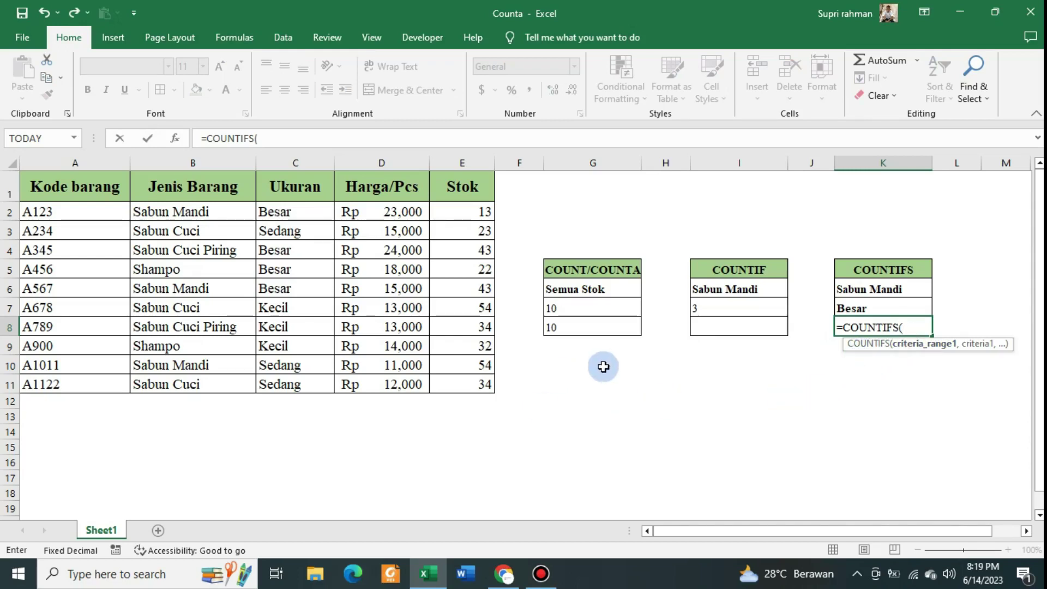
{"action": "left_click_drag", "start_coordinate": [161, 210], "coordinate": [176, 381]}
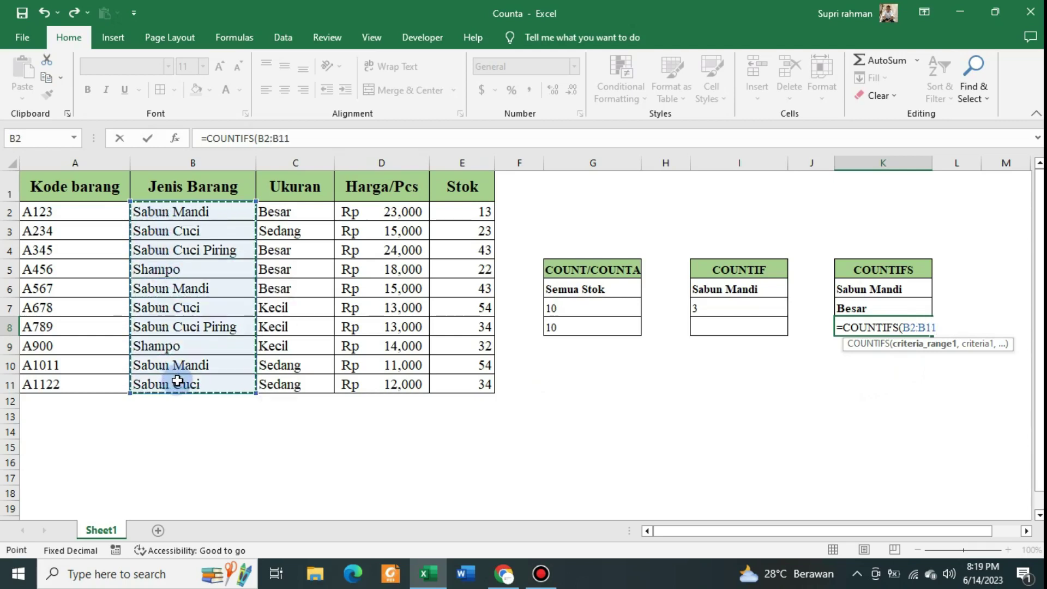
{"action": "type", "text": ","}
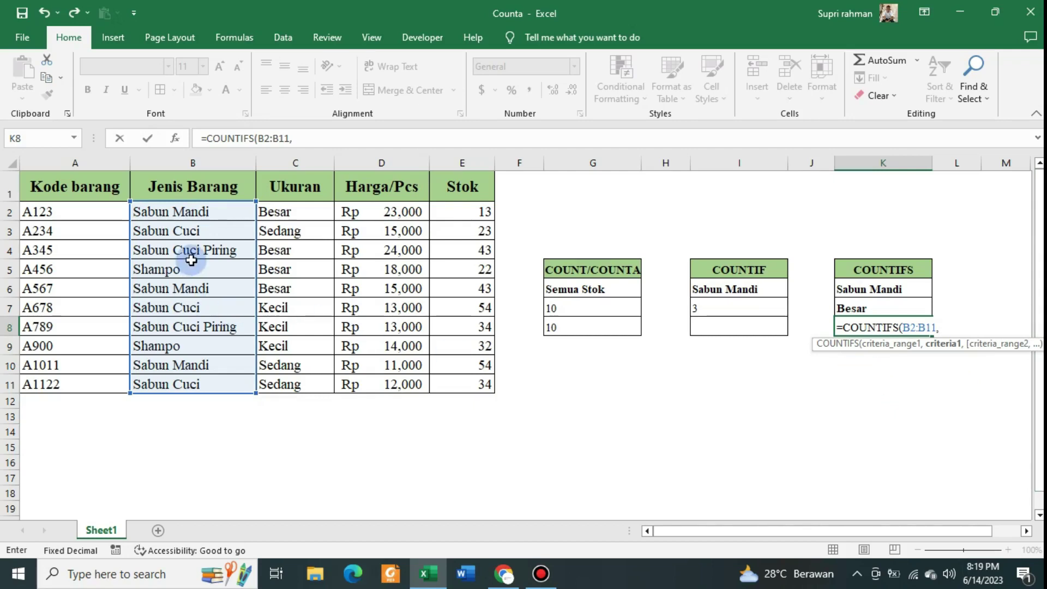
{"action": "left_click", "coordinate": [870, 290]}
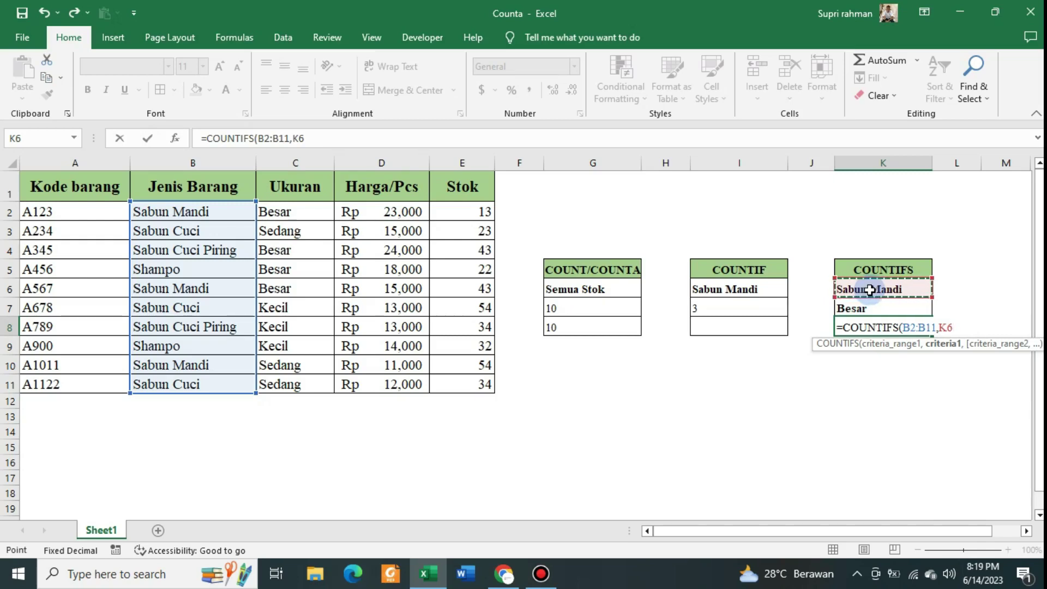
Complete the K8 formula with Ukuran range C2:C11 and criterion K7, giving =COUNTIFS(B2:B11,K6,C2:C11,K7)
{"action": "type", "text": ","}
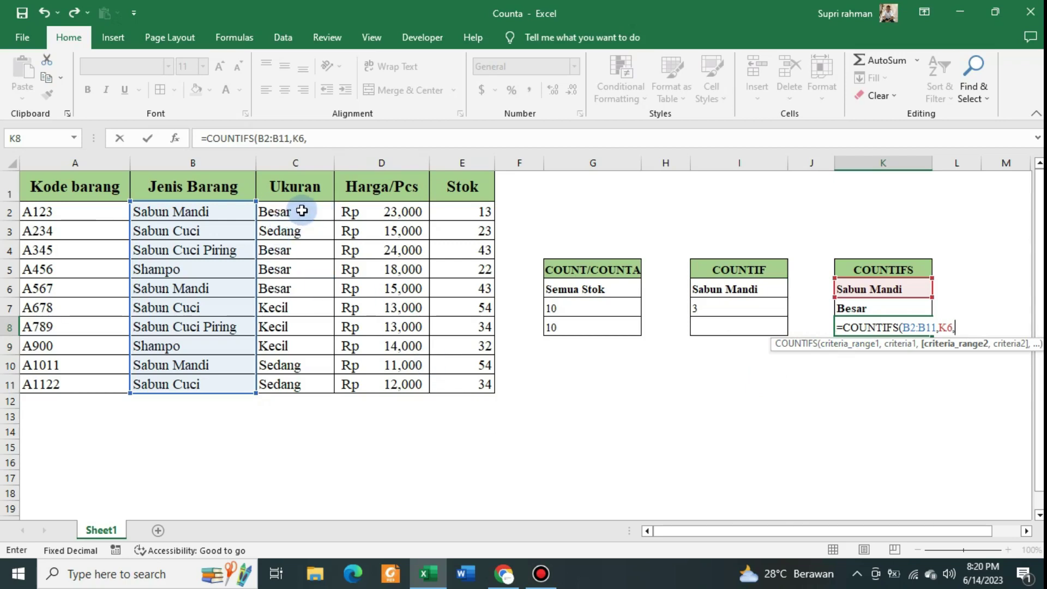
{"action": "left_click_drag", "start_coordinate": [302, 211], "coordinate": [302, 272]}
{"action": "left_click_drag", "start_coordinate": [299, 387], "coordinate": [300, 383]}
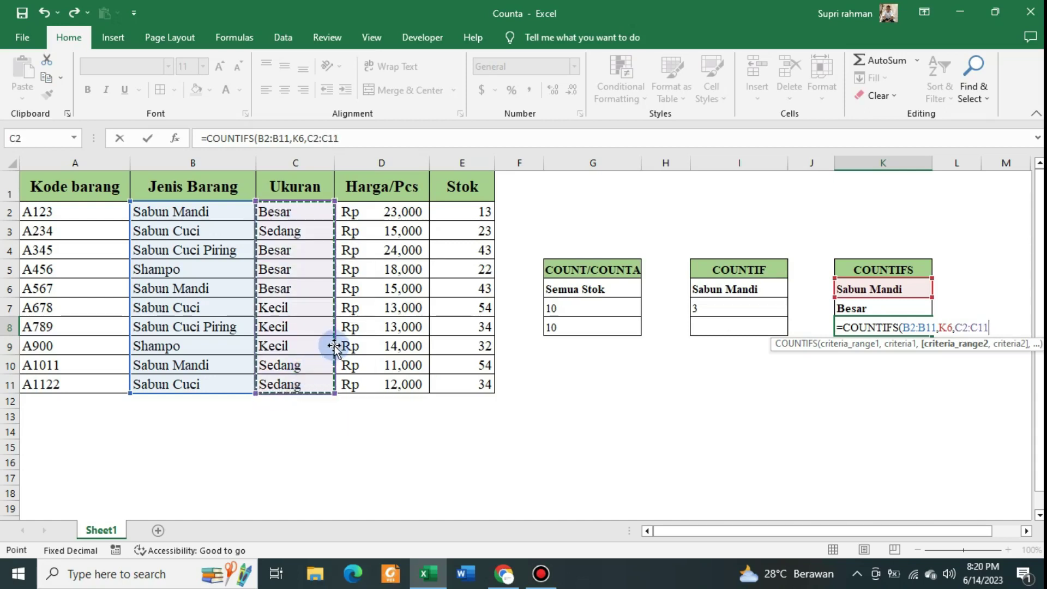
{"action": "type", "text": ","}
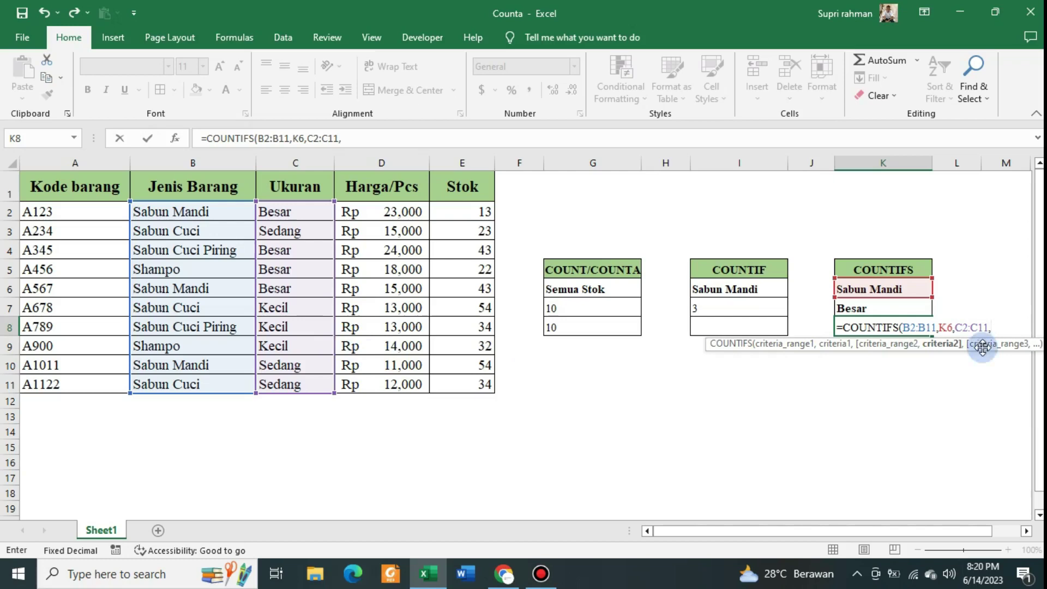
{"action": "left_click", "coordinate": [871, 306]}
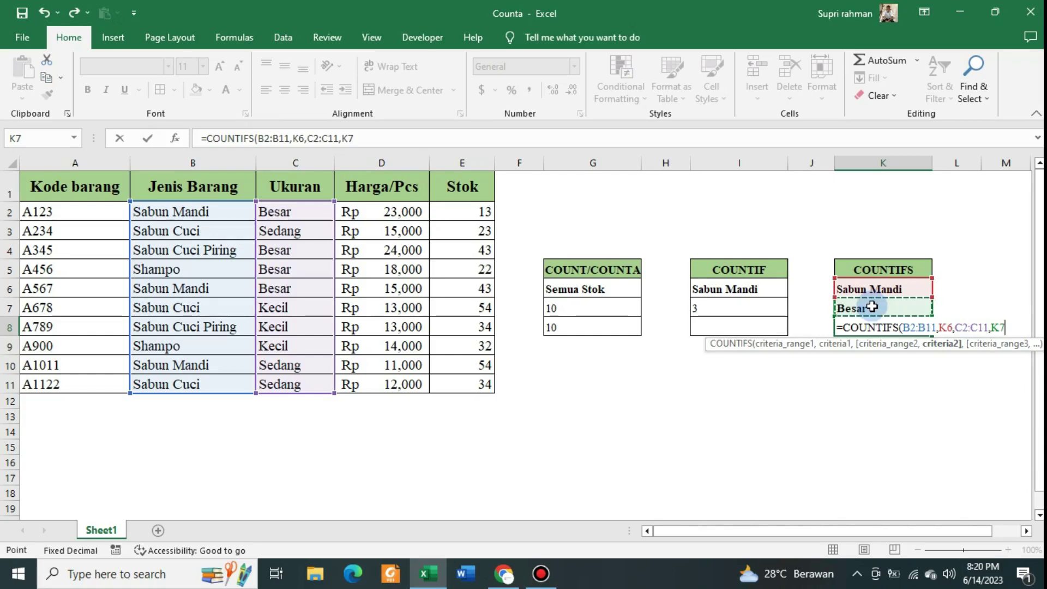
{"action": "type", "text": ")"}
{"action": "key", "text": "Return"}
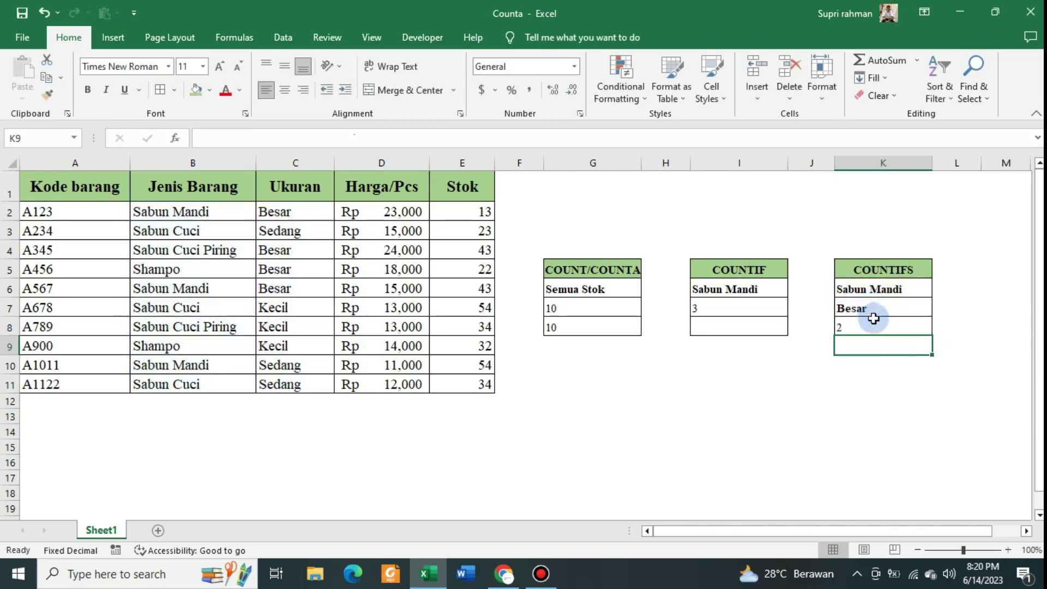
Check the COUNTIFS result in K8 by selecting the matching Sabun Mandi and Besar pairs B2:C2 and B6:C6 together
{"action": "key", "text": "Up"}
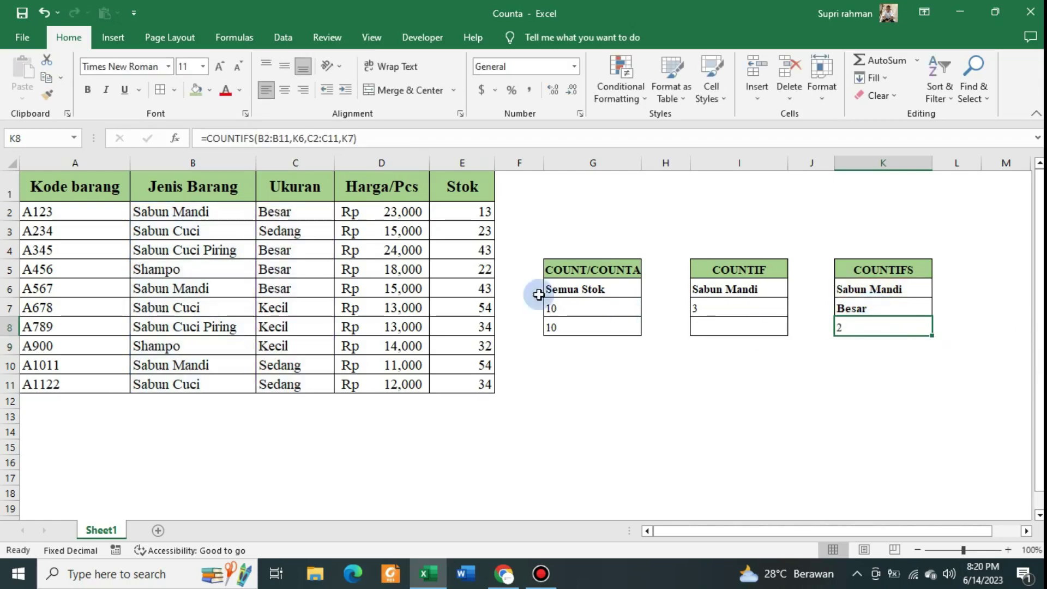
{"action": "left_click_drag", "start_coordinate": [170, 211], "coordinate": [281, 214]}
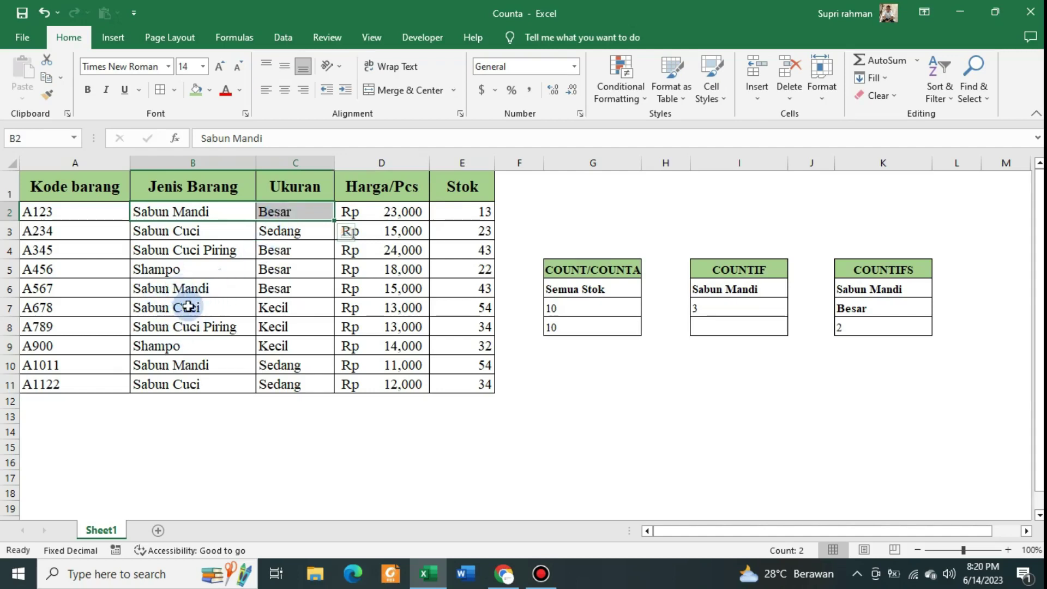
{"action": "left_click_drag", "start_coordinate": [142, 289], "coordinate": [274, 289], "text": "ctrl"}
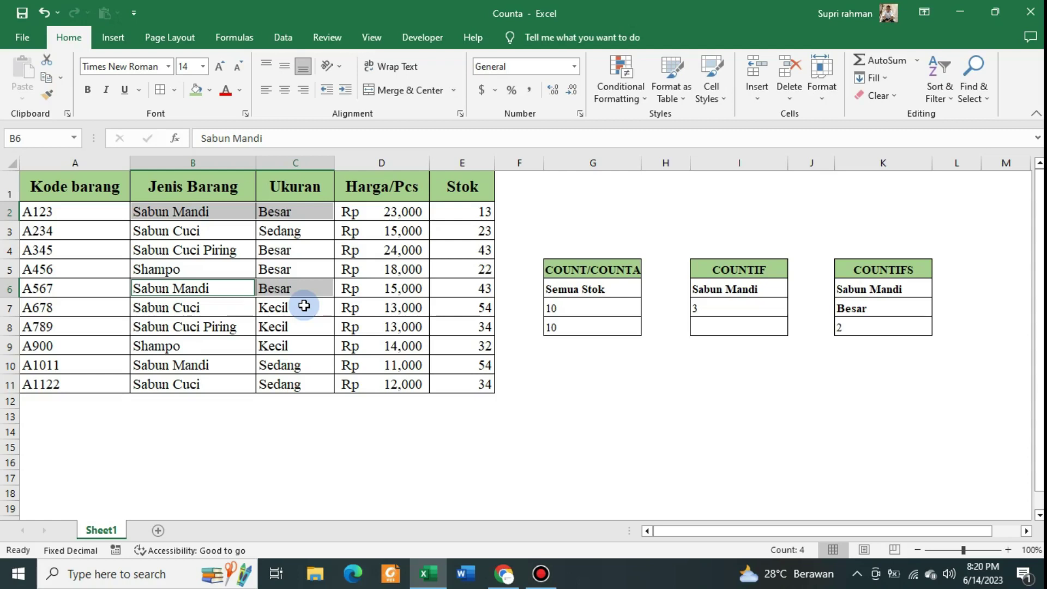
Change the Ukuran of the Sabun Mandi item A1011 in cell C10 to Besar
{"action": "left_click", "coordinate": [294, 372]}
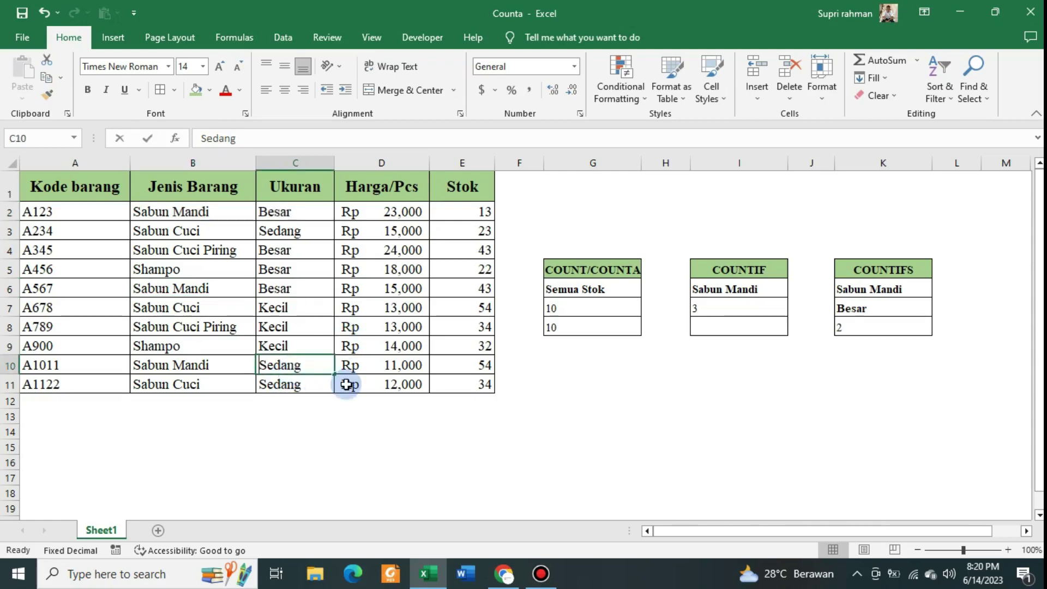
{"action": "type", "text": "Besar"}
{"action": "key", "text": "Return"}
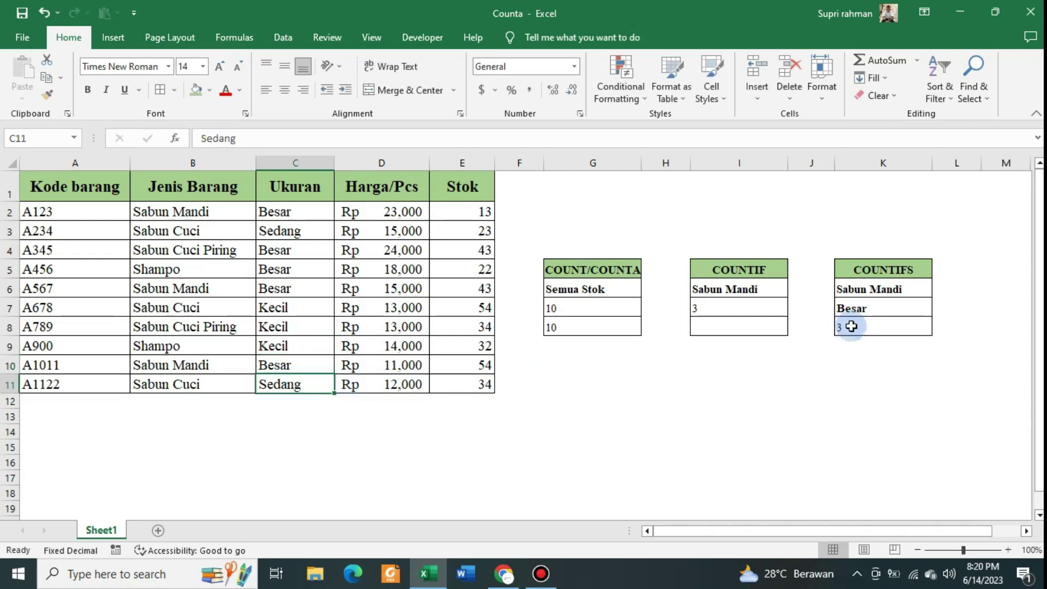
Recheck the COUNTIFS result in K8 against the matching rows, selecting B2:C2 and B10:C10, and end on empty cell G10
{"action": "left_click", "coordinate": [851, 326]}
{"action": "left_click_drag", "start_coordinate": [178, 214], "coordinate": [284, 205]}
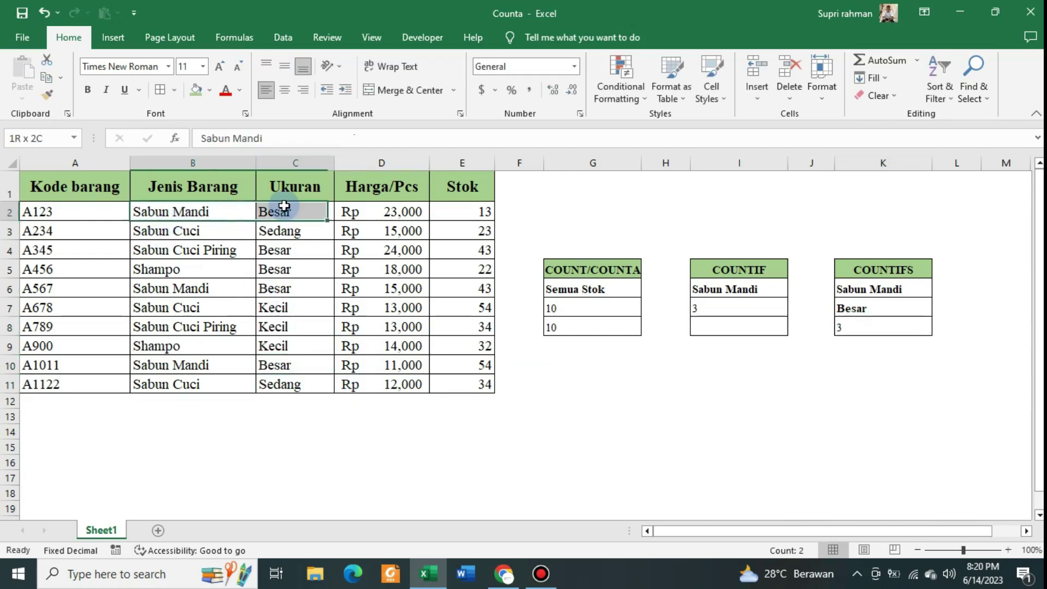
{"action": "left_click_drag", "start_coordinate": [180, 364], "coordinate": [276, 365]}
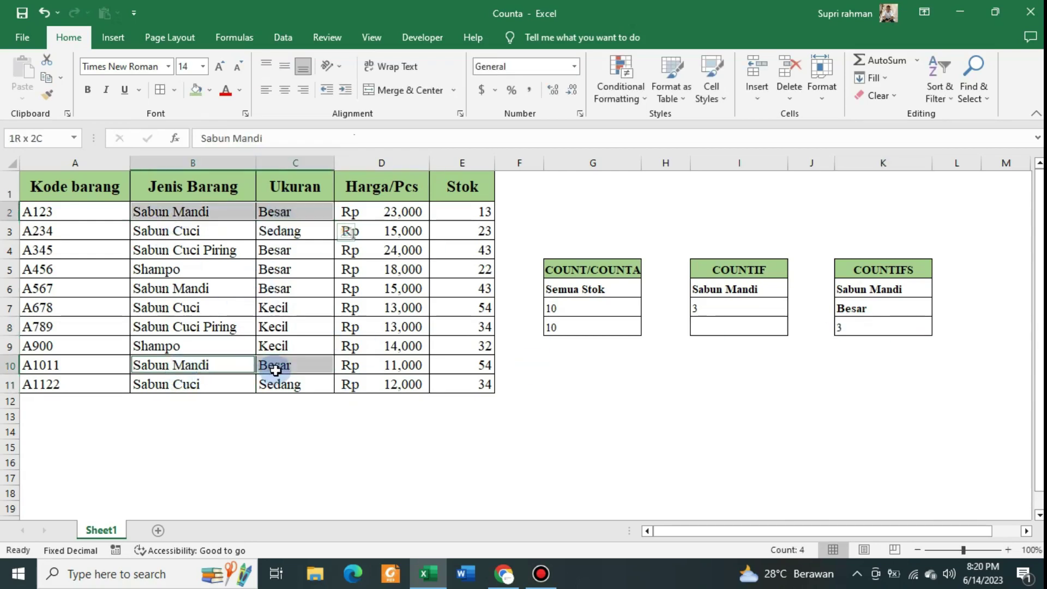
{"action": "left_click", "coordinate": [252, 385]}
{"action": "left_click", "coordinate": [595, 369]}
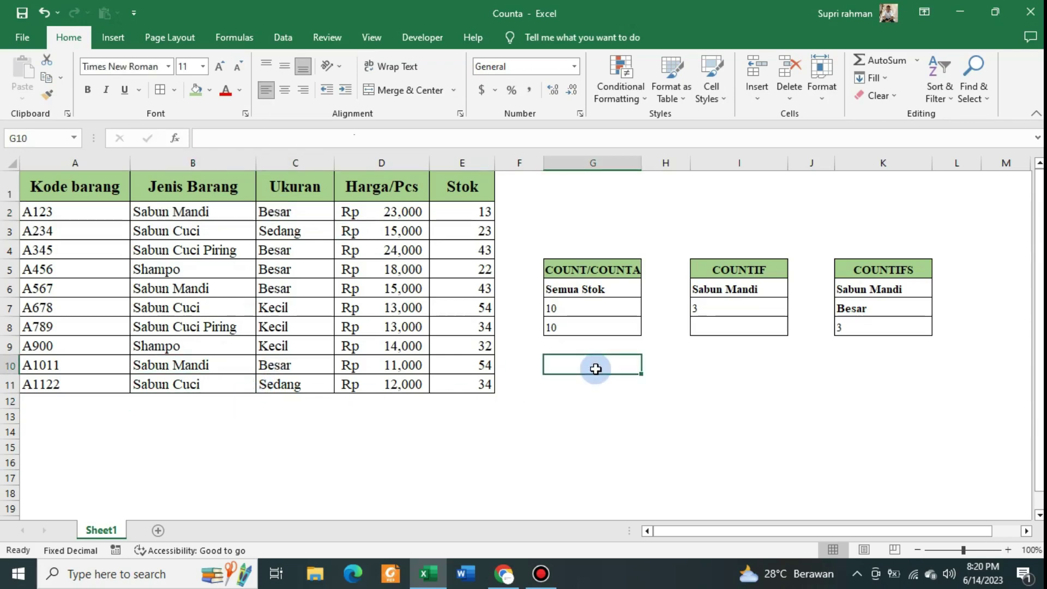